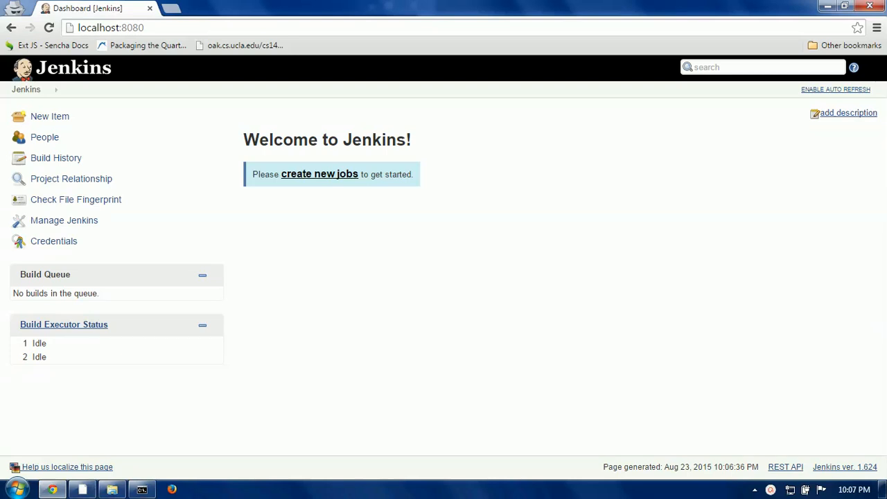
# Step: Run the java command in a new command prompt window to check the Java installation, and close the window
pyautogui.press('super+r')
pyautogui.press('Return')
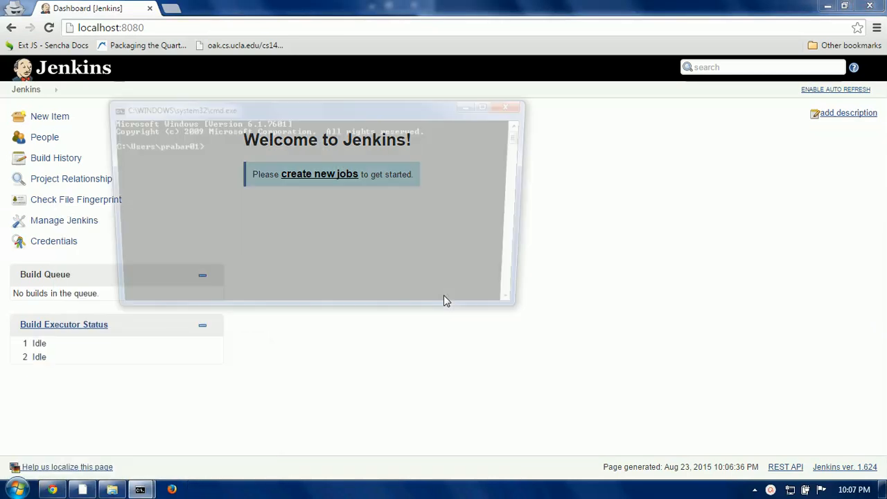
pyautogui.write('java')
pyautogui.press('Return')
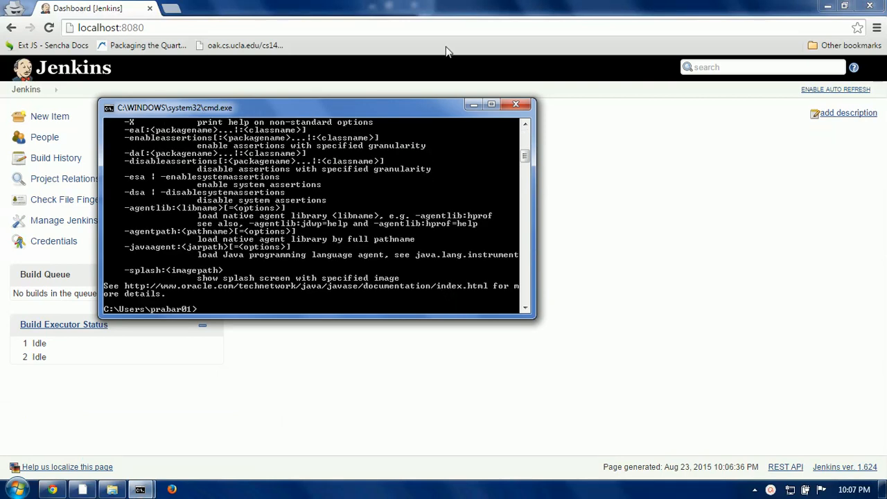
pyautogui.click(516, 105)
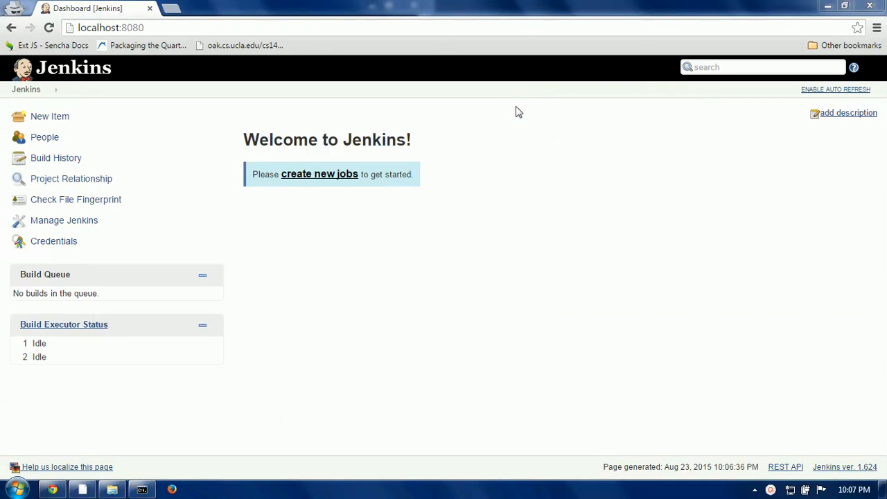
pyautogui.click(15, 490)
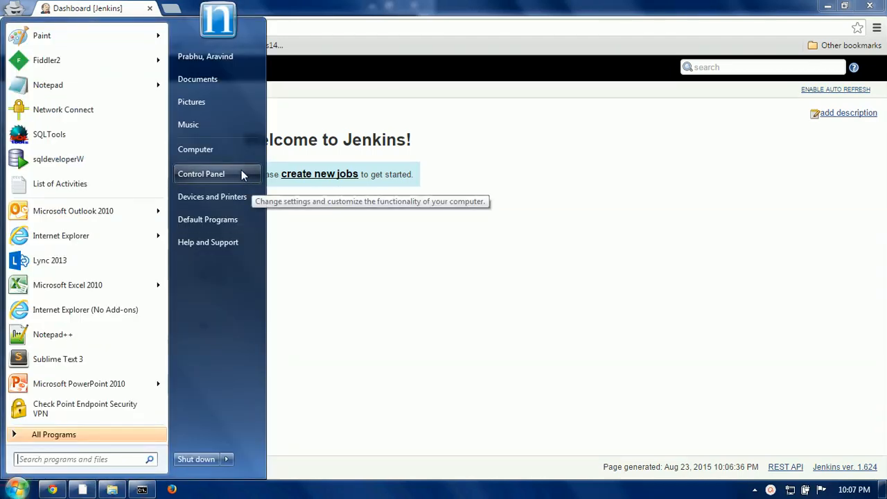
pyautogui.click(341, 316)
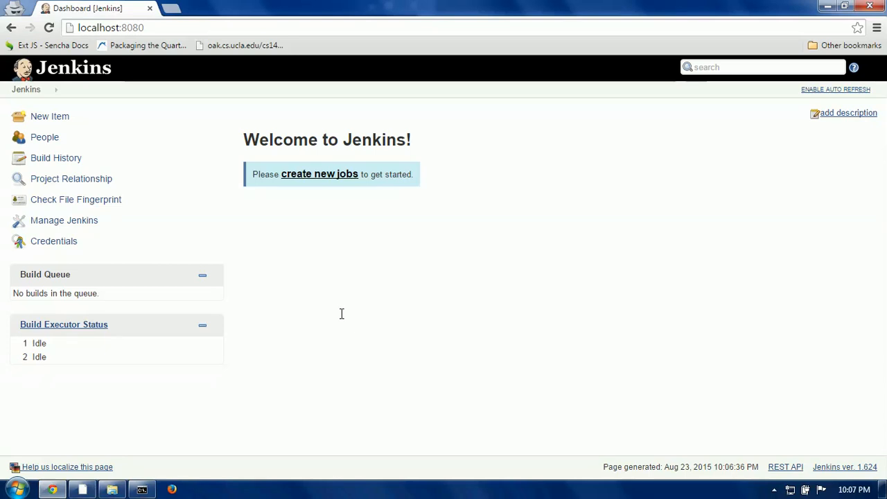
# Step: Open the Configure System page from Manage Jenkins and look over its general settings, including the SCM checkout retry count
pyautogui.click(99, 230)
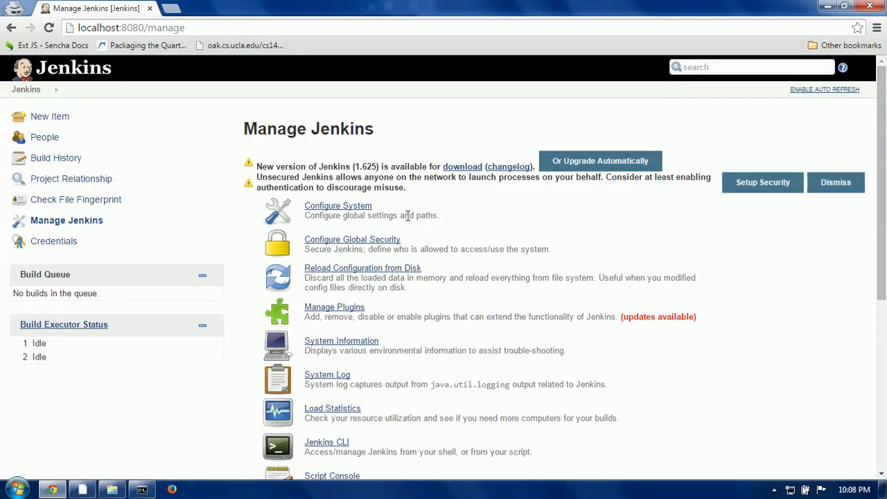
pyautogui.click(360, 208)
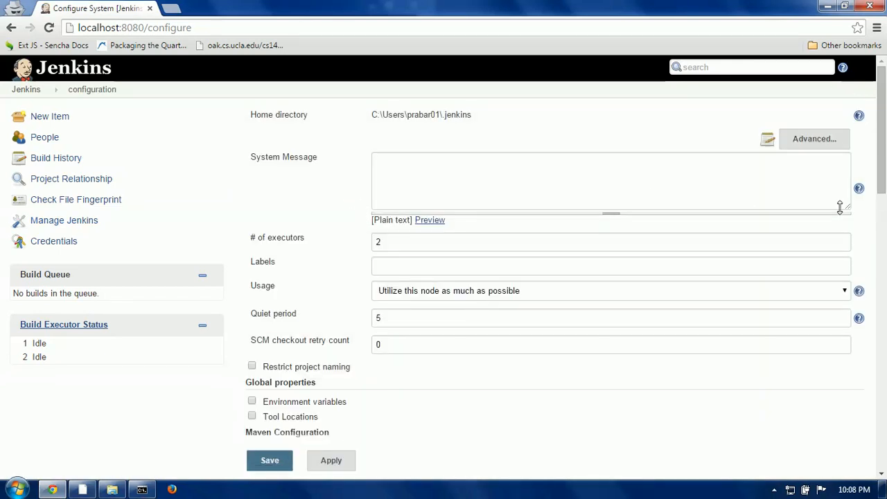
pyautogui.moveTo(883, 160); pyautogui.dragTo(886, 194)
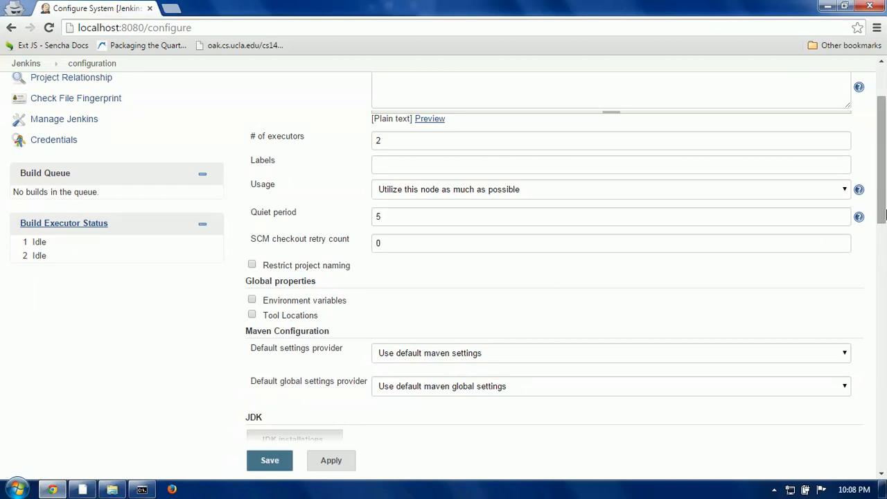
pyautogui.moveTo(884, 216); pyautogui.dragTo(885, 194)
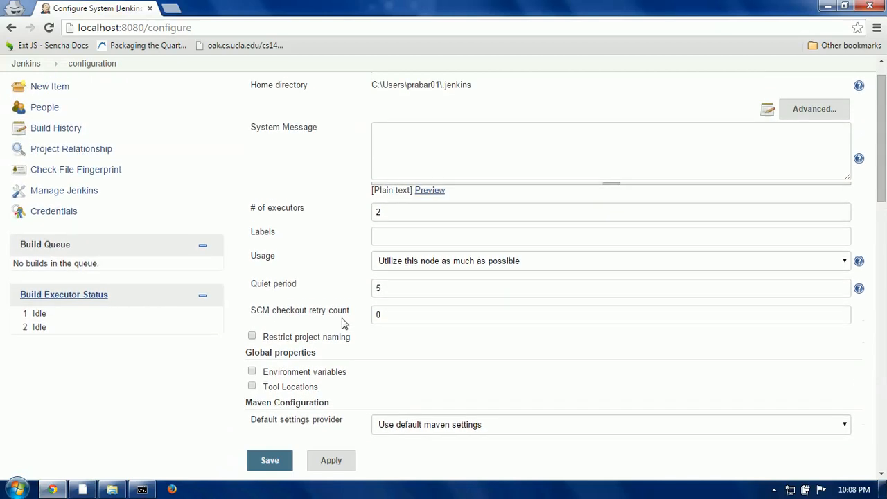
pyautogui.moveTo(356, 313); pyautogui.dragTo(269, 305)
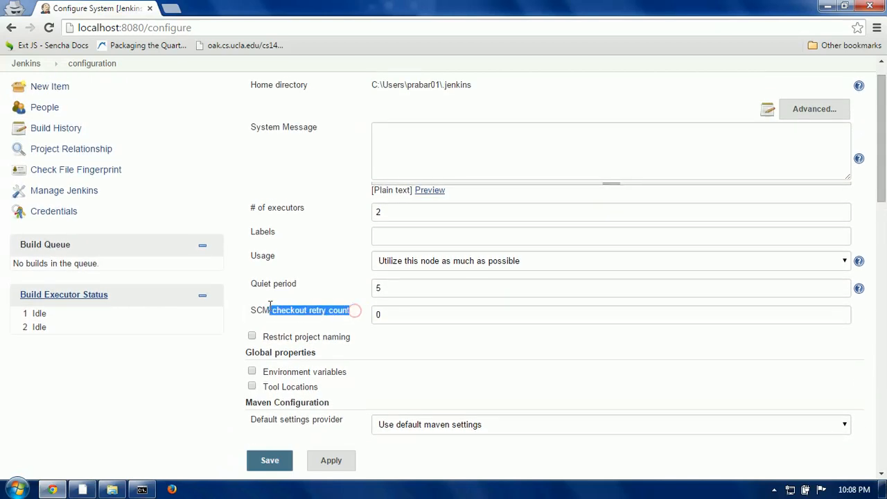
pyautogui.click(258, 307)
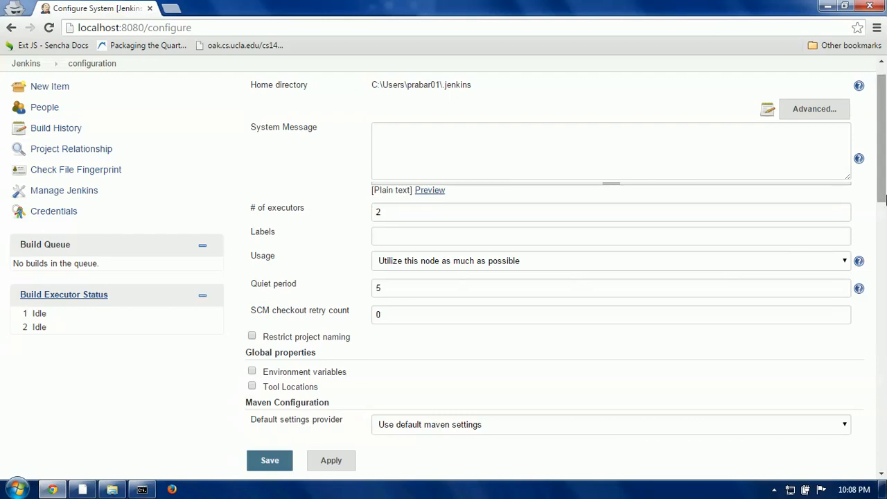
pyautogui.moveTo(885, 199); pyautogui.dragTo(884, 188)
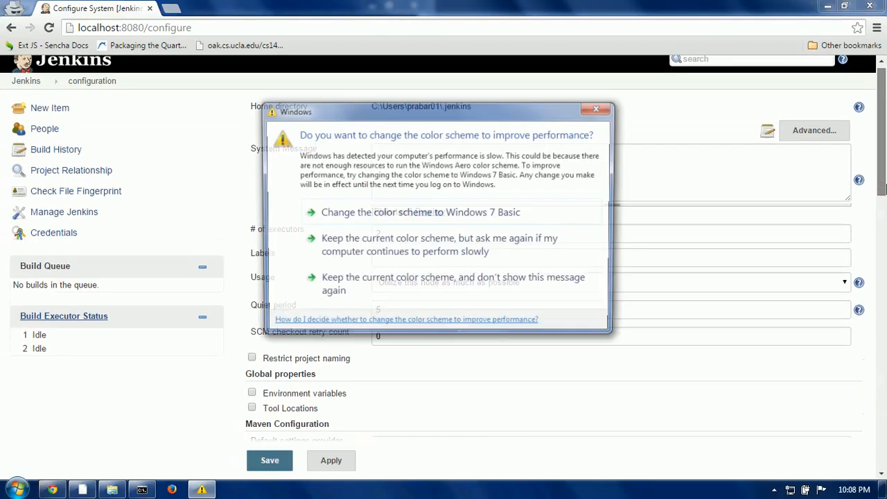
# Step: Keep the current Windows color scheme without further prompts, and expand the JDK installations in the system configuration
pyautogui.click(483, 289)
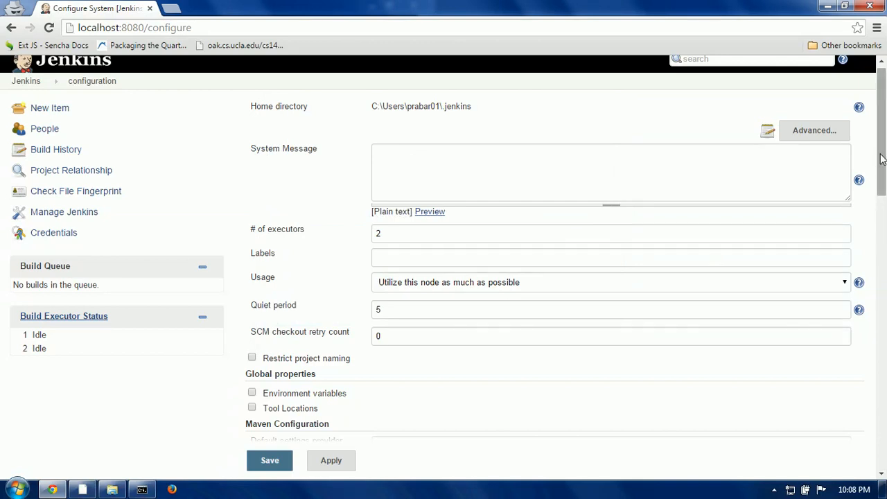
pyautogui.moveTo(882, 158); pyautogui.dragTo(886, 210)
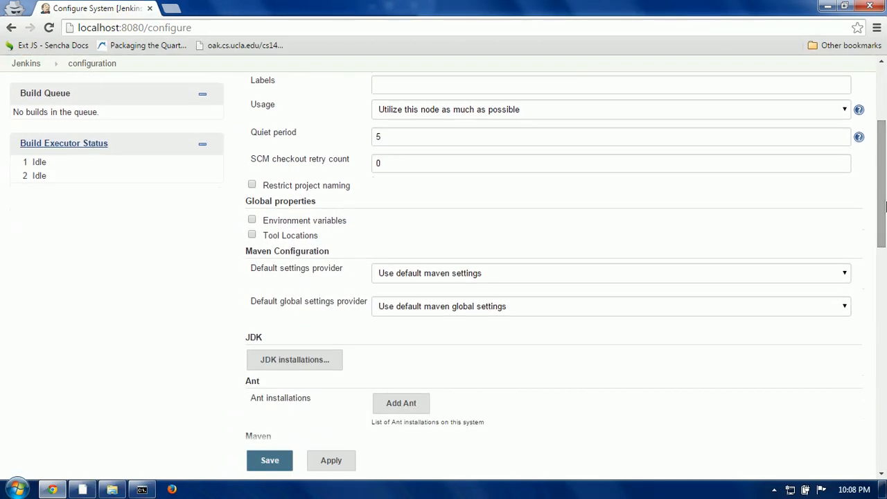
pyautogui.click(884, 259)
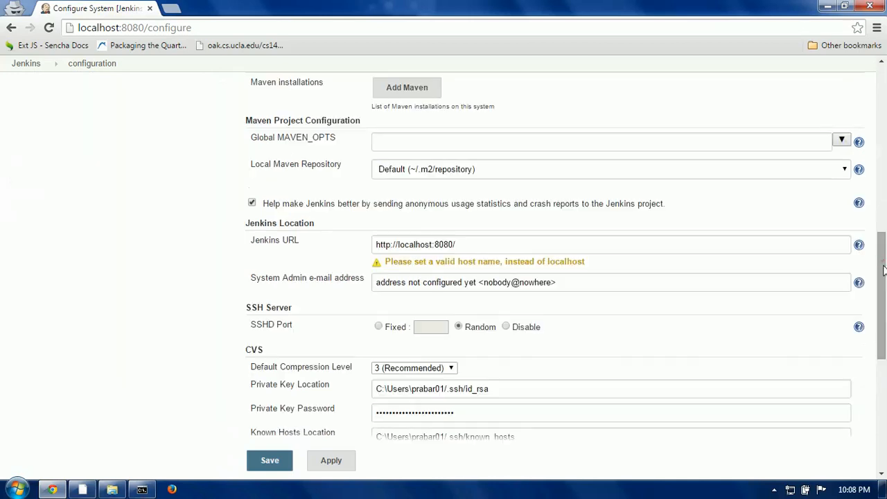
pyautogui.scroll(4, 884, 253)
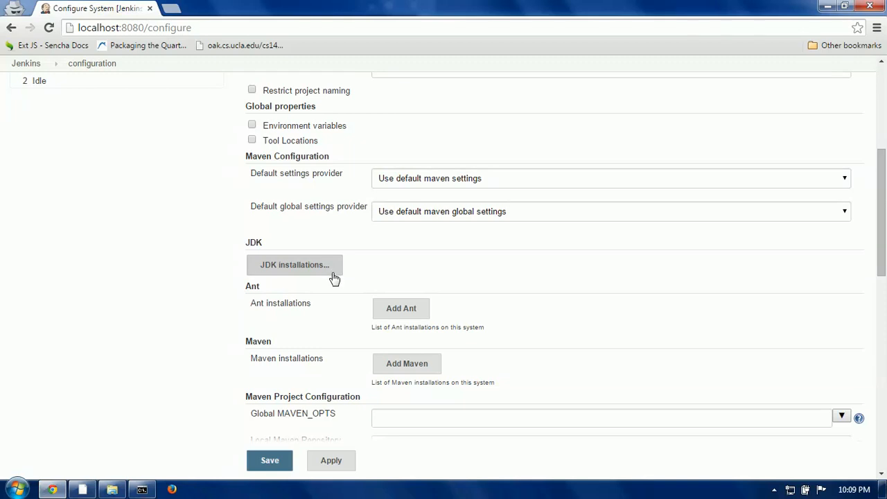
pyautogui.click(316, 270)
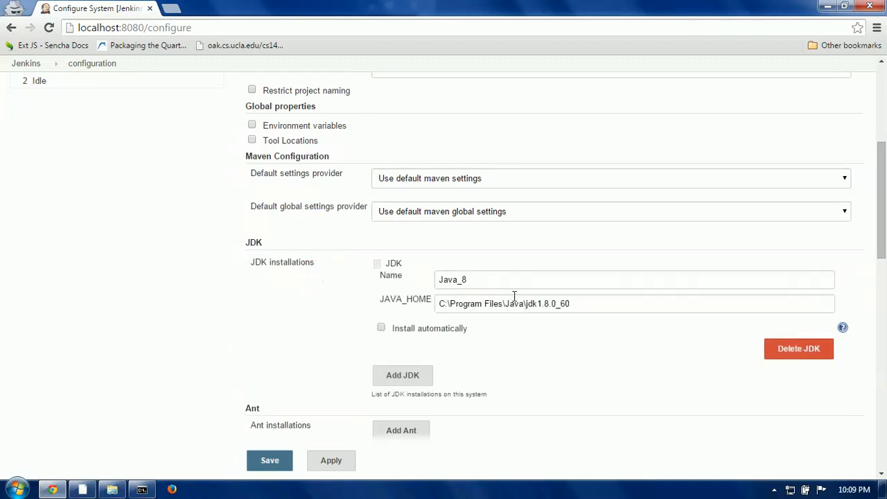
# Step: Examine the name and JAVA_HOME path of the existing JDK installation
pyautogui.moveTo(537, 283); pyautogui.dragTo(436, 277)
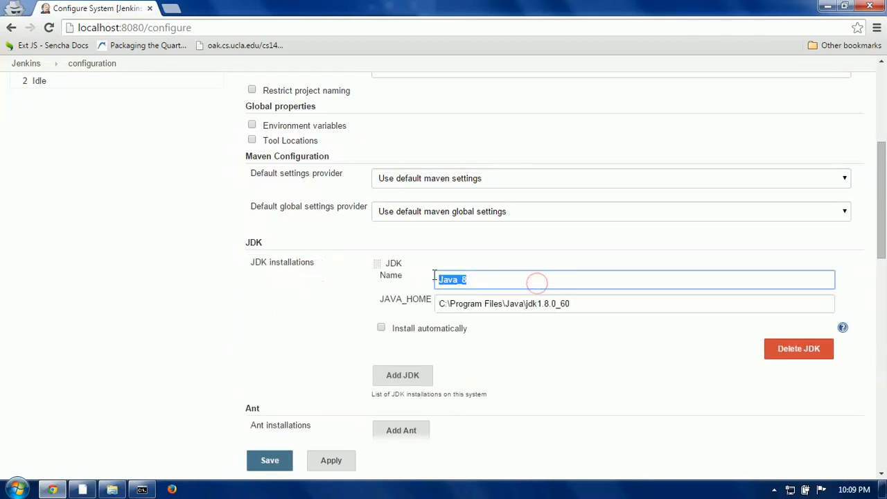
pyautogui.click(482, 277)
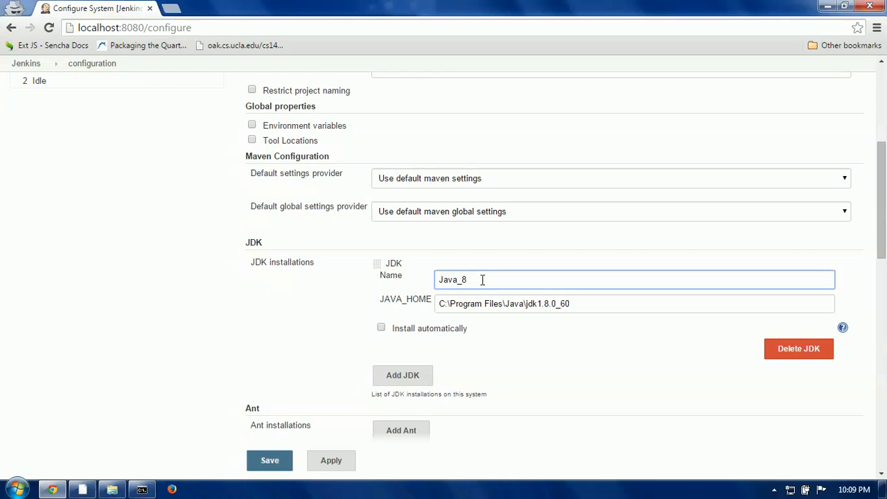
pyautogui.moveTo(481, 279); pyautogui.dragTo(431, 279)
pyautogui.click(510, 279)
pyautogui.moveTo(495, 279); pyautogui.dragTo(420, 279)
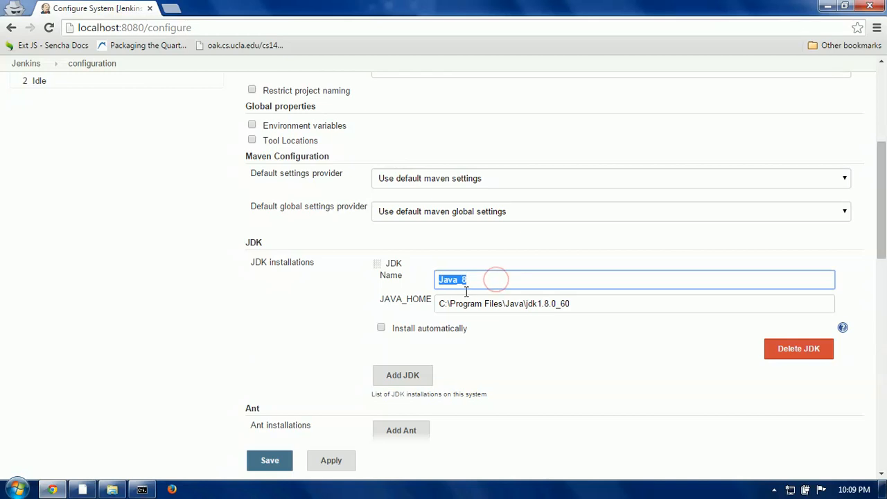
pyautogui.click(596, 301)
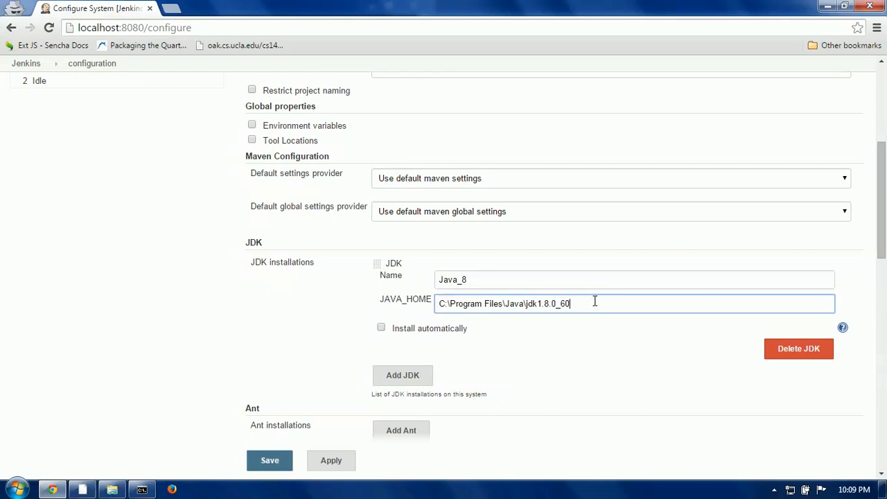
pyautogui.tripleClick(594, 302)
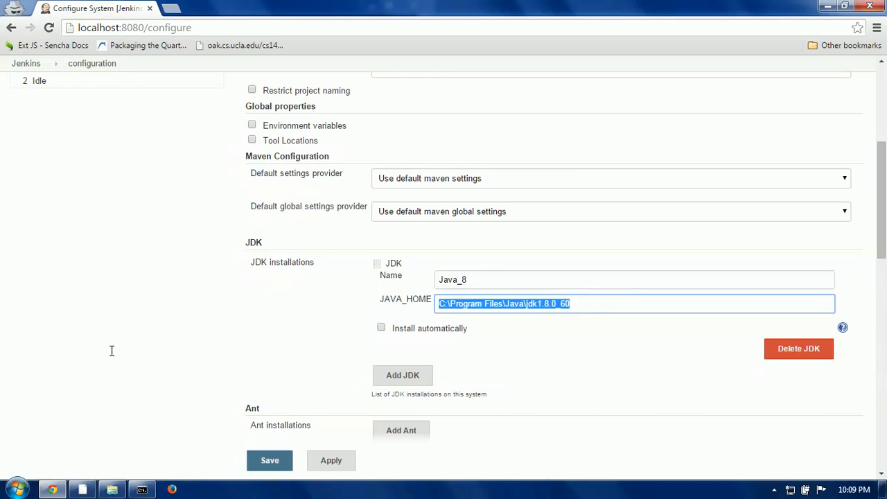
# Step: Switch to Windows Explorer and copy the path of the jdk1.7.0_79 folder in C:\Program Files\Java
pyautogui.click(112, 489)
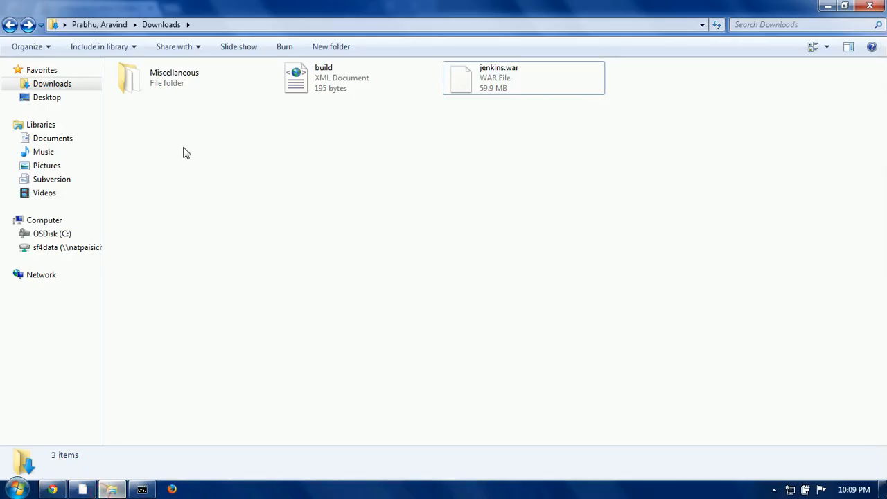
pyautogui.click(84, 237)
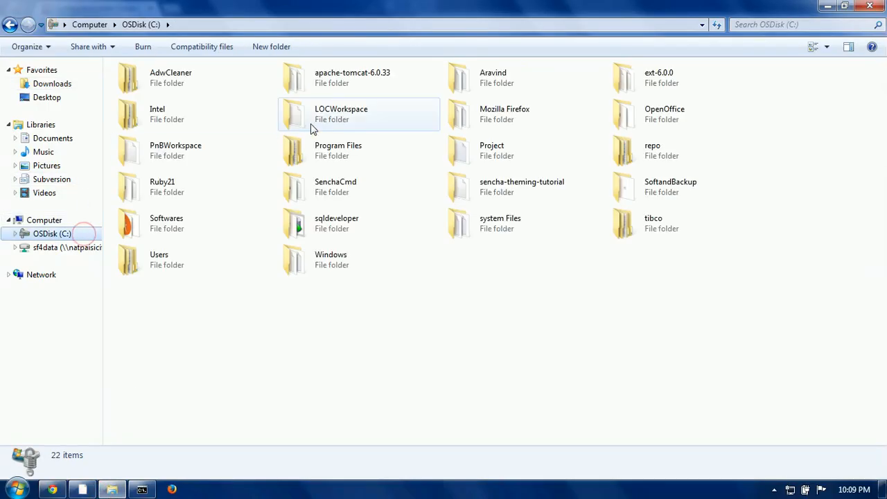
pyautogui.doubleClick(377, 145)
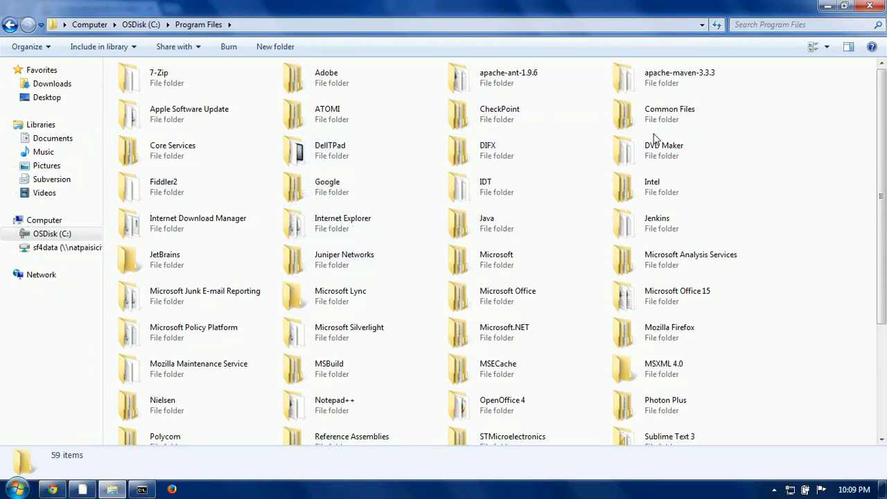
pyautogui.click(493, 233)
pyautogui.doubleClick(493, 233)
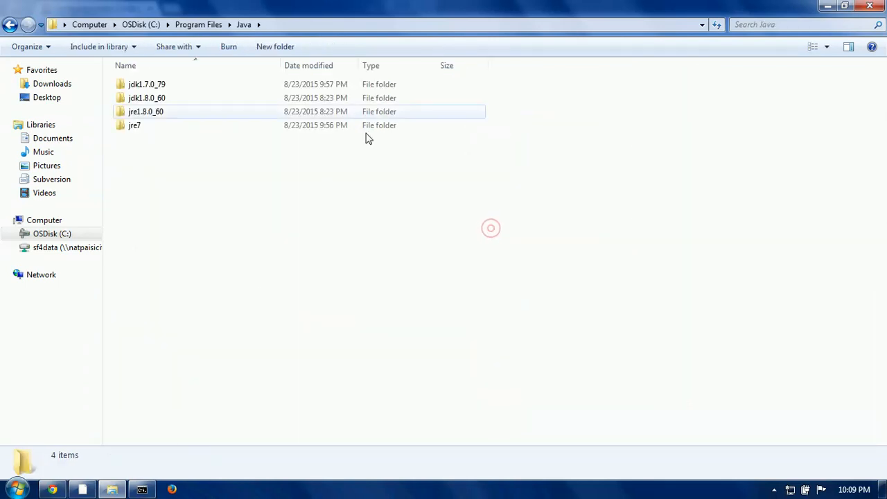
pyautogui.doubleClick(326, 85)
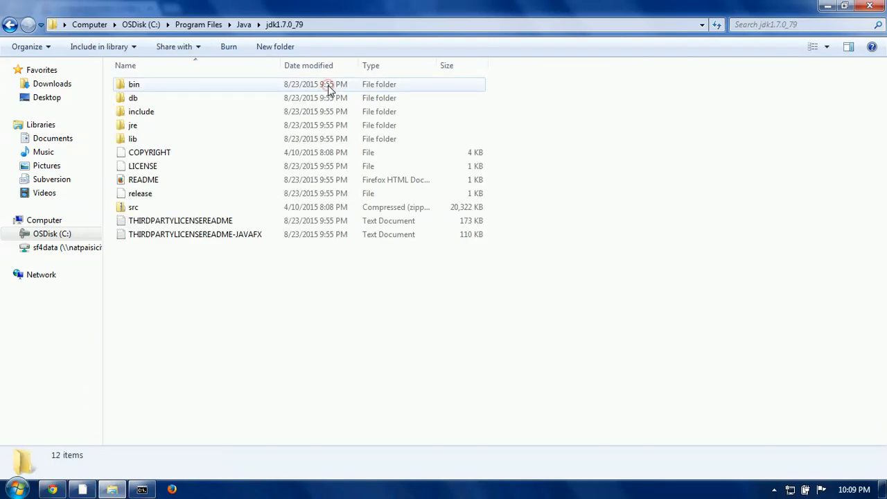
pyautogui.click(393, 25)
pyautogui.hotkey('ctrl', 'c')
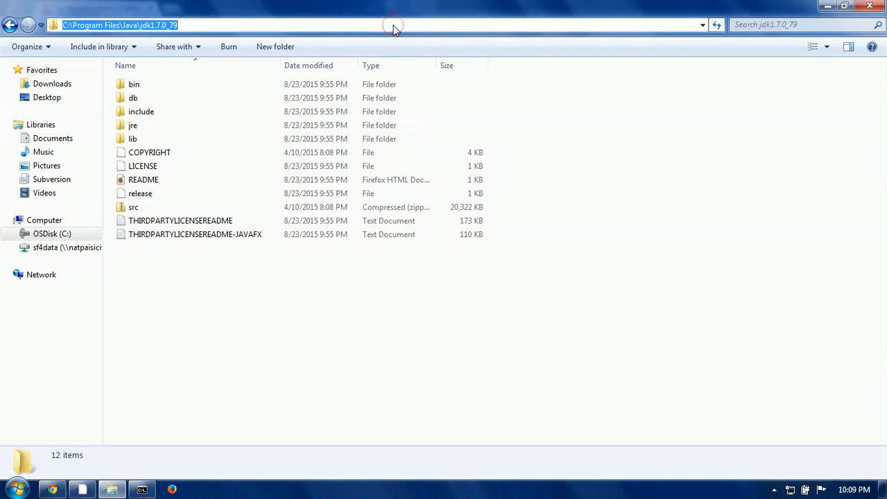
# Step: Return to Chrome and add a second JDK installation with automatic installation turned off
pyautogui.hotkey('alt', 'Tab')
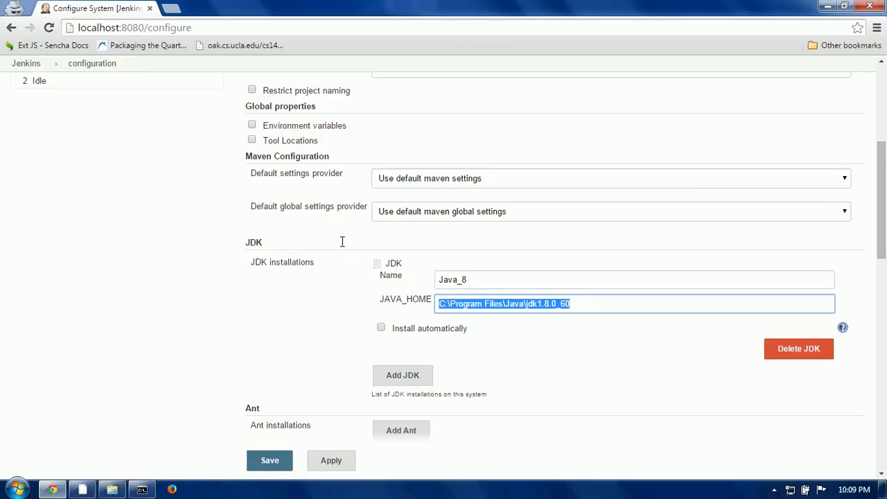
pyautogui.click(403, 373)
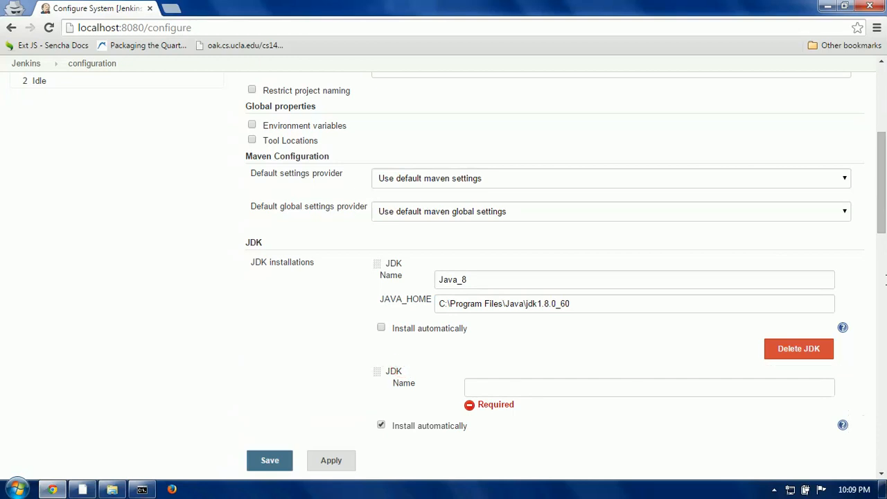
pyautogui.scroll(-3, 438, 226)
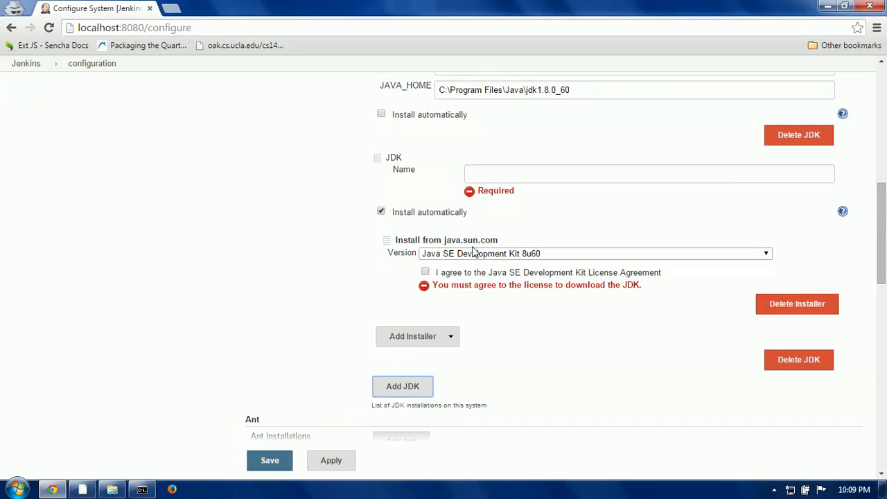
pyautogui.click(434, 213)
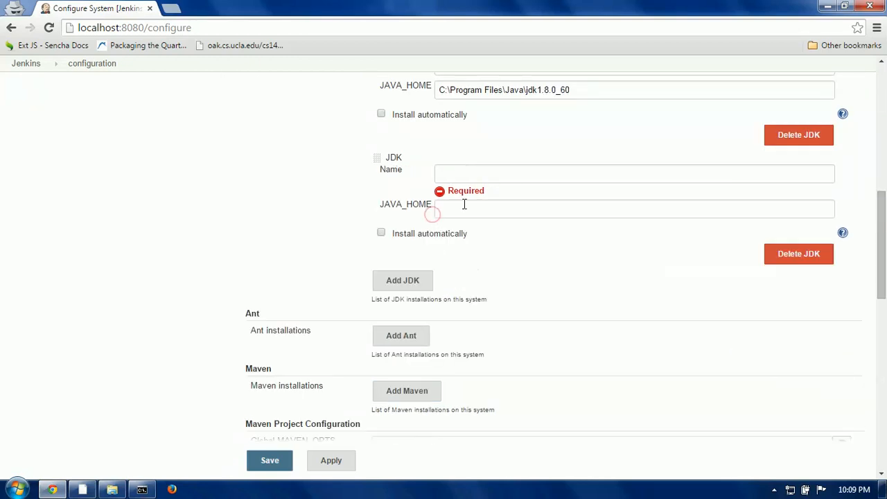
# Step: Set the new JDK's JAVA_HOME to C:\Program Files\Java\jdk1.7.0_79 and its name to Java_7
pyautogui.click(507, 169)
pyautogui.click(499, 207)
pyautogui.hotkey('ctrl', 'v')
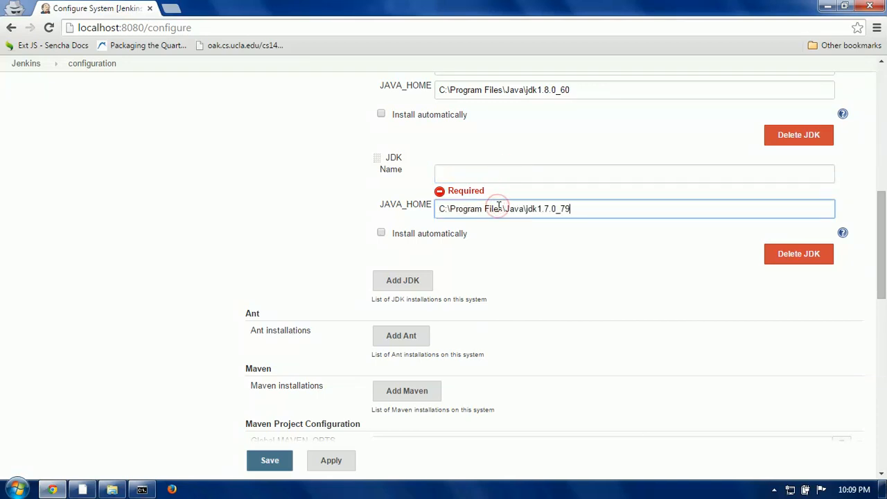
pyautogui.click(447, 173)
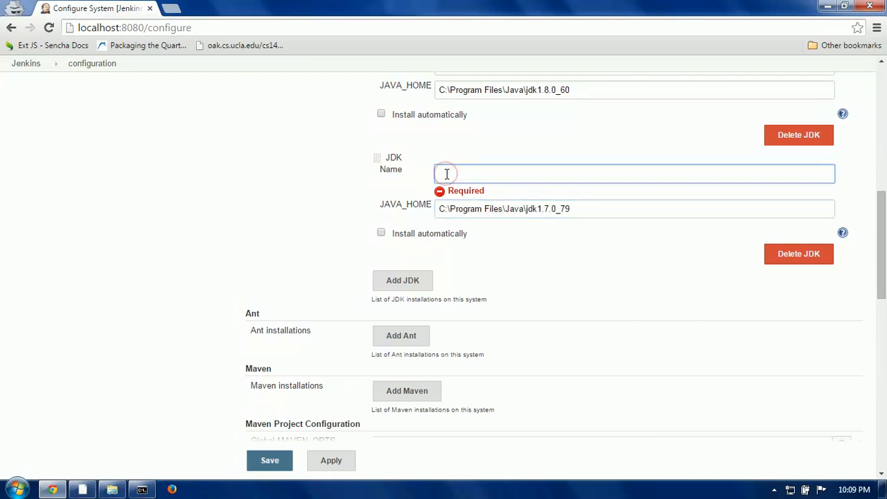
pyautogui.write('Java_7')
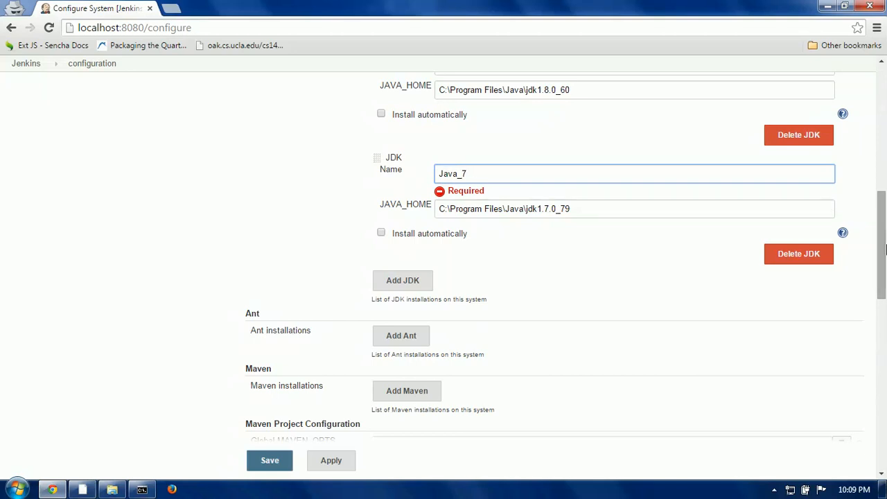
# Step: Enable environment variables under Global properties and add a key-value pair named PATH
pyautogui.moveTo(884, 246); pyautogui.dragTo(883, 169)
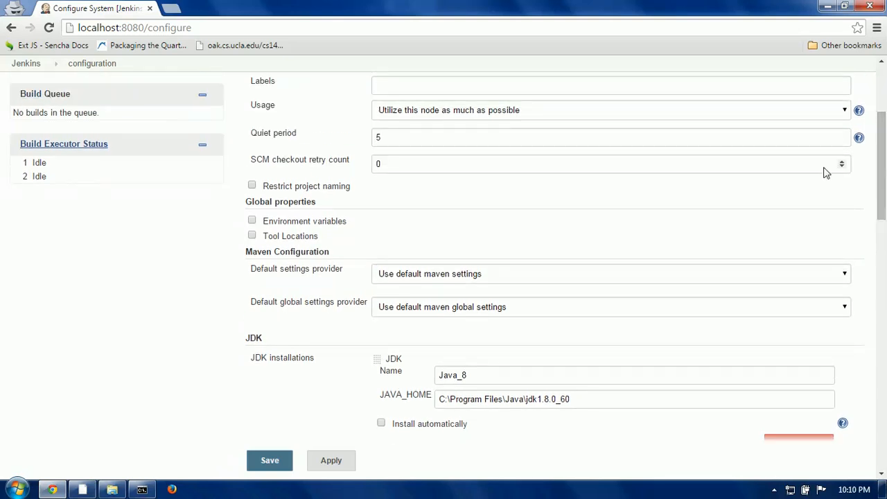
pyautogui.click(733, 166)
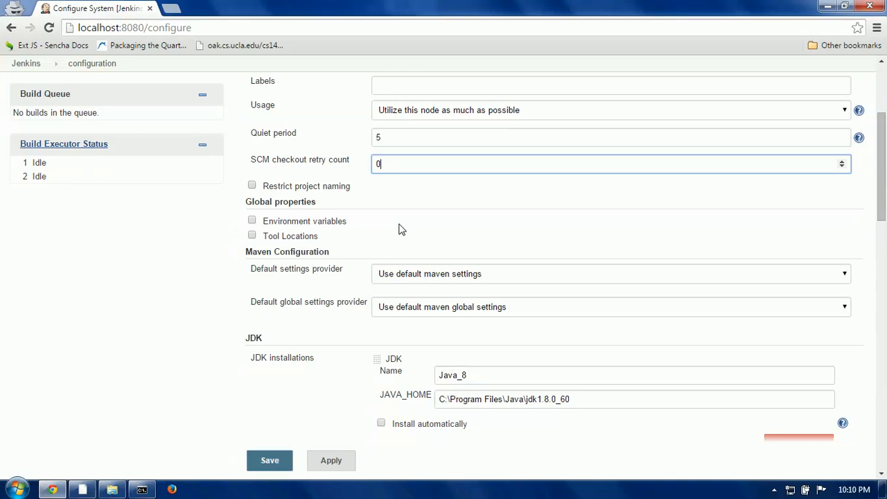
pyautogui.click(323, 222)
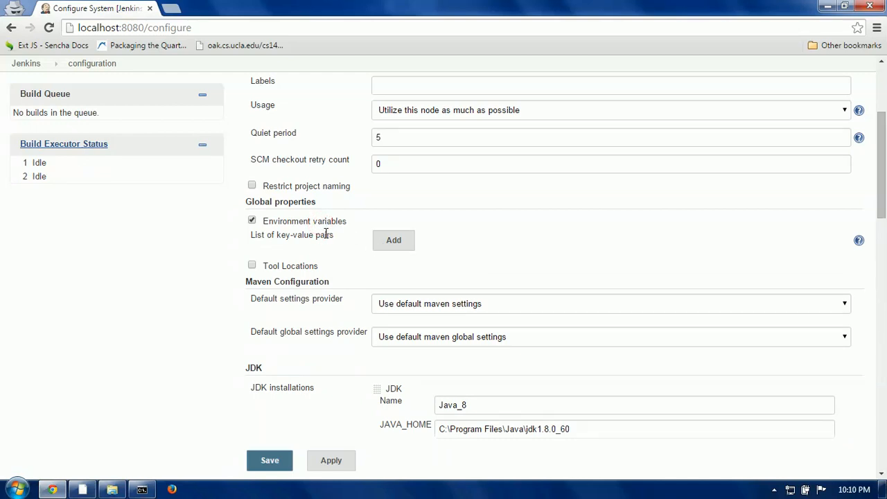
pyautogui.click(390, 247)
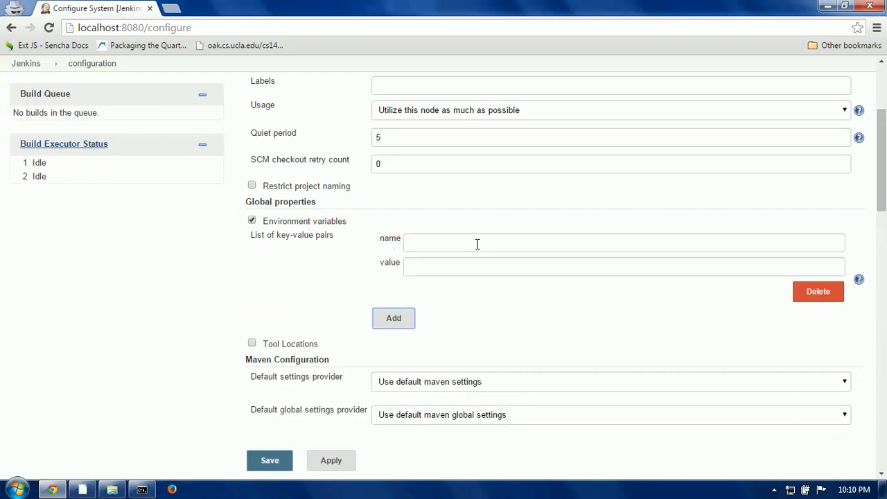
pyautogui.click(477, 244)
pyautogui.write('PAT')
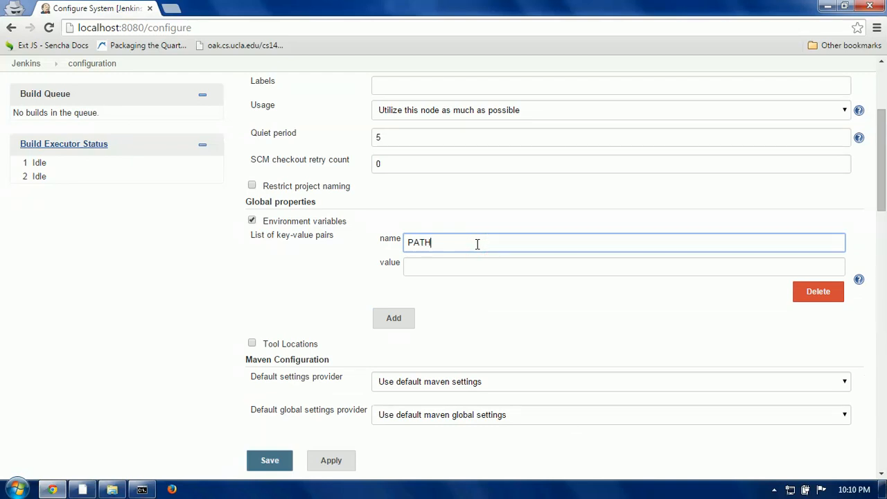
pyautogui.write('H')
# Step: Set the PATH value to C:\Program Files\Java\jdk1.7.0_79\bin; using the bin folder path copied from Windows Explorer
pyautogui.click(436, 264)
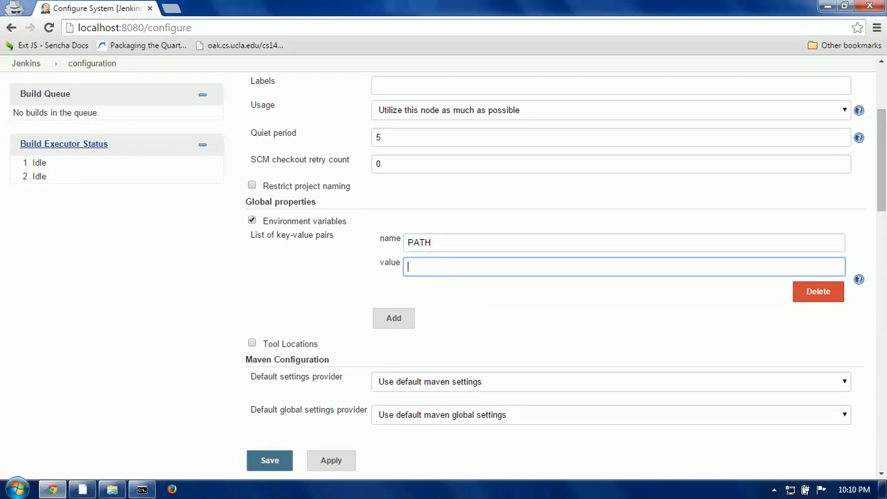
pyautogui.click(109, 490)
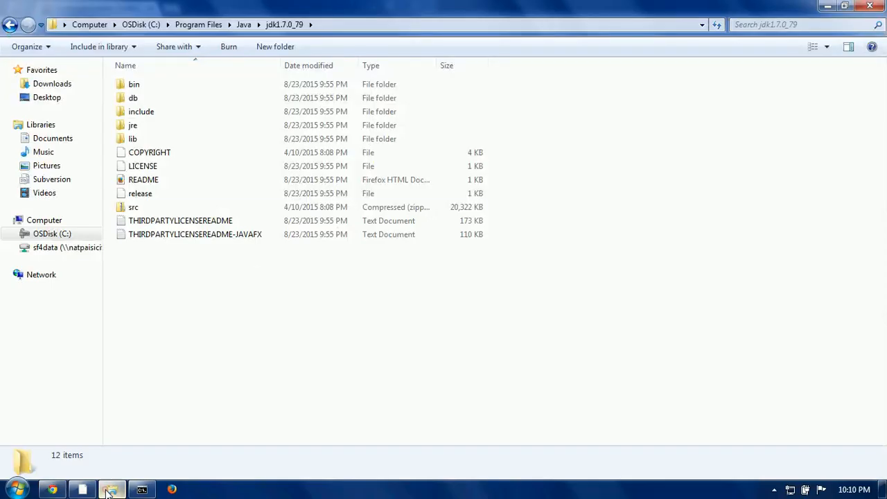
pyautogui.click(298, 87)
pyautogui.doubleClick(298, 87)
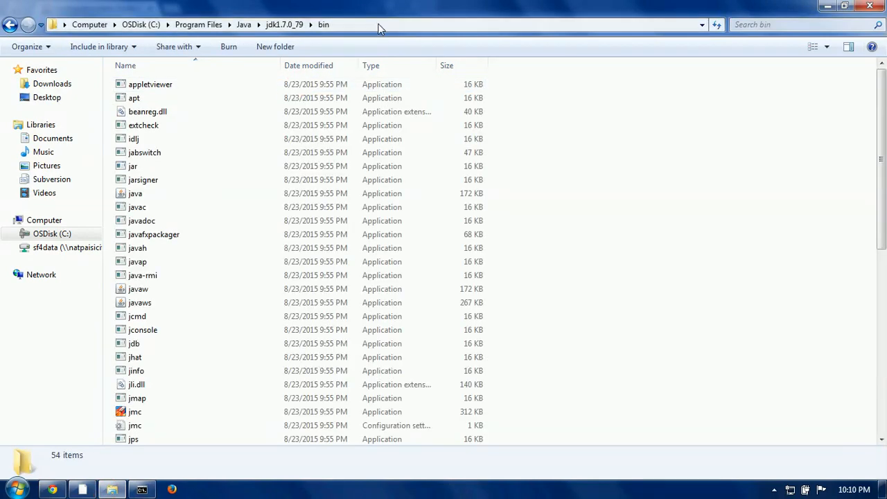
pyautogui.click(380, 25)
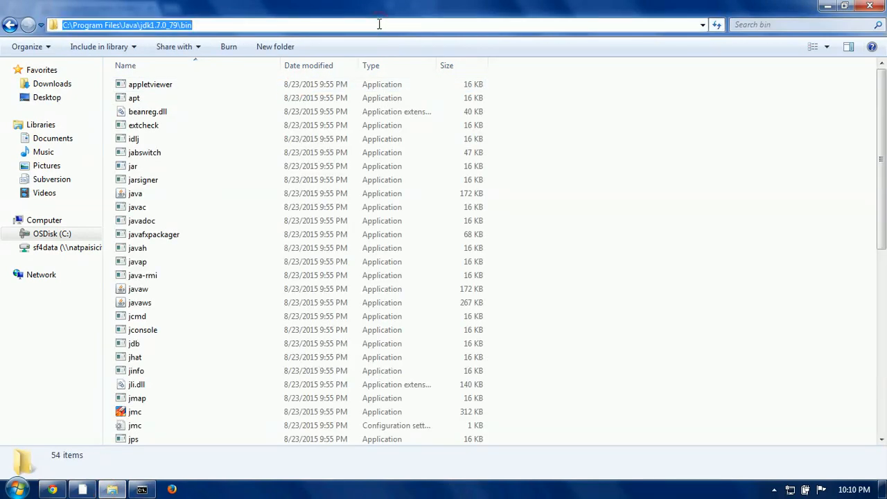
pyautogui.hotkey('ctrl', 'c')
pyautogui.hotkey('alt', 'Tab')
pyautogui.hotkey('ctrl', 'v')
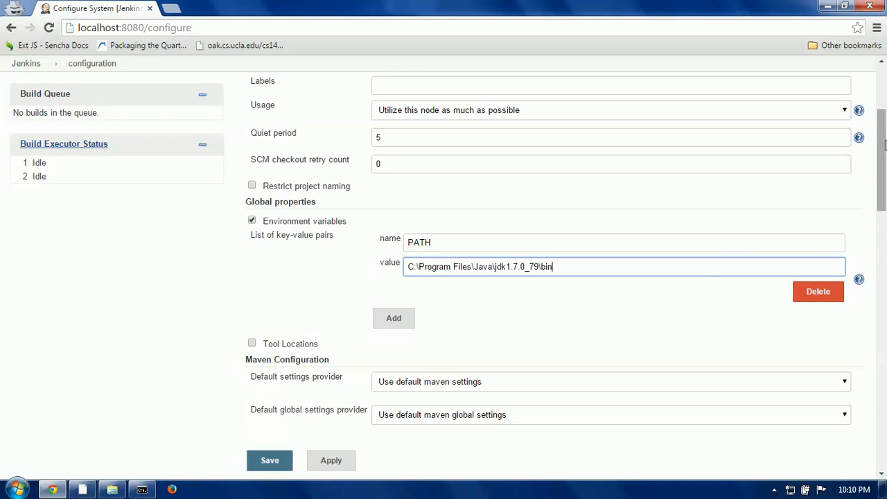
pyautogui.scroll(-2, 886, 173)
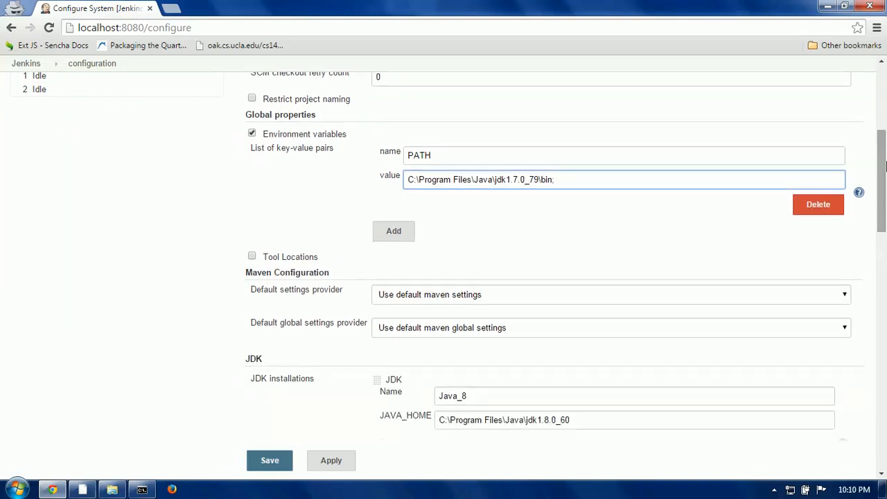
# Step: Copy the apache-ant-1.9.6 bin folder path from Windows Explorer and append C:\Program Files\apache-ant-1.9.6\bin to the PATH value in Chrome
pyautogui.hotkey('alt', 'Tab')
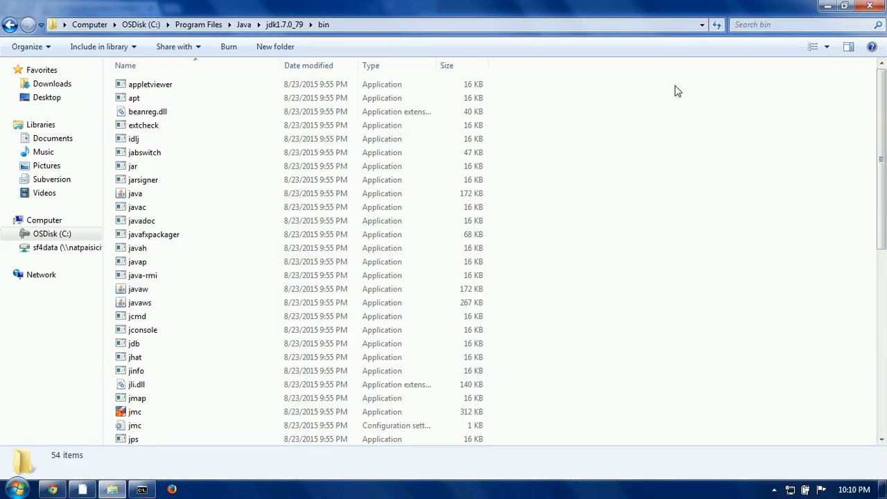
pyautogui.press('BackSpace')
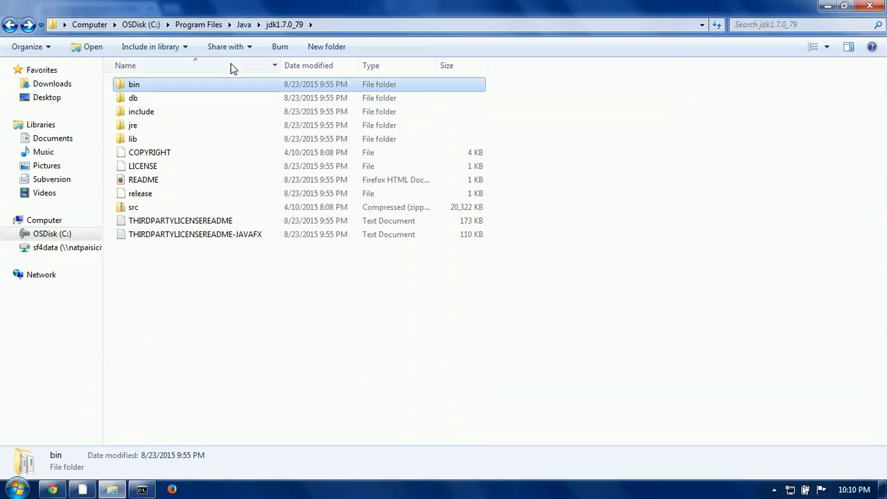
pyautogui.click(208, 25)
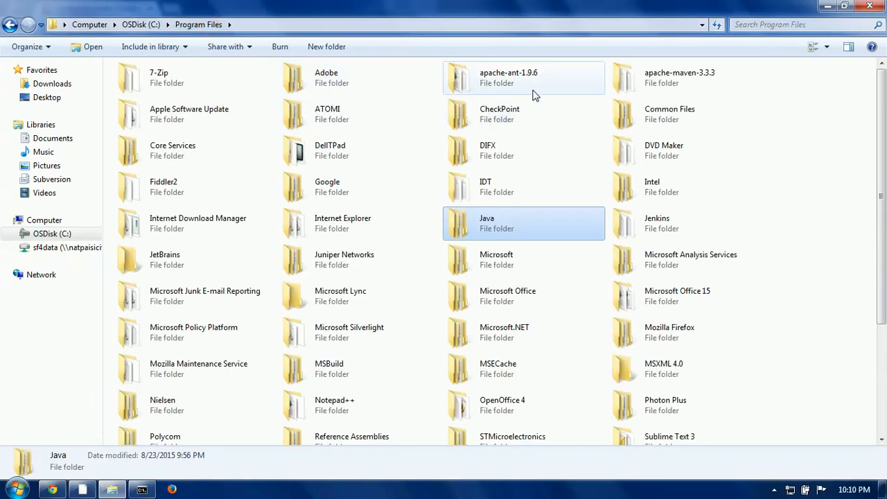
pyautogui.doubleClick(535, 95)
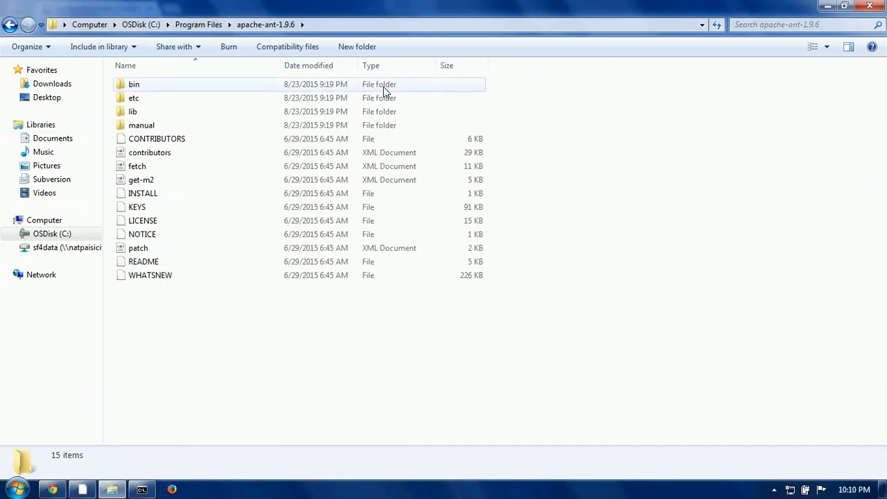
pyautogui.doubleClick(383, 86)
pyautogui.click(407, 29)
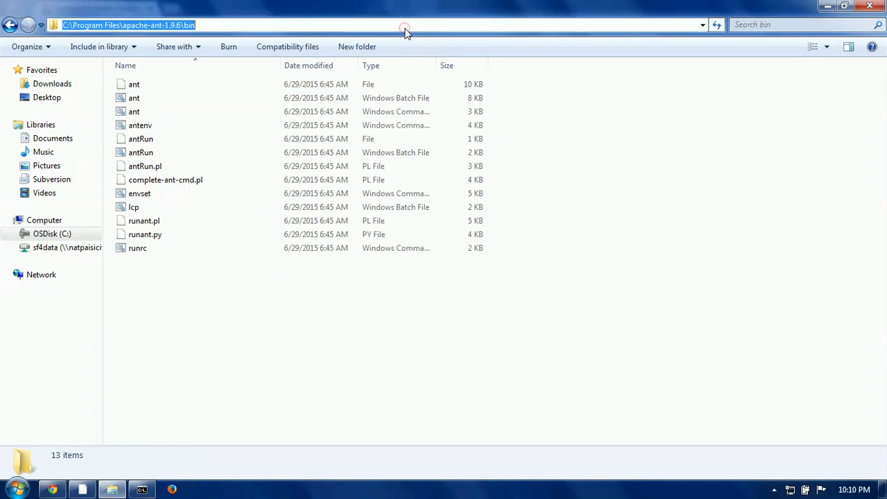
pyautogui.hotkey('alt', 'Tab')
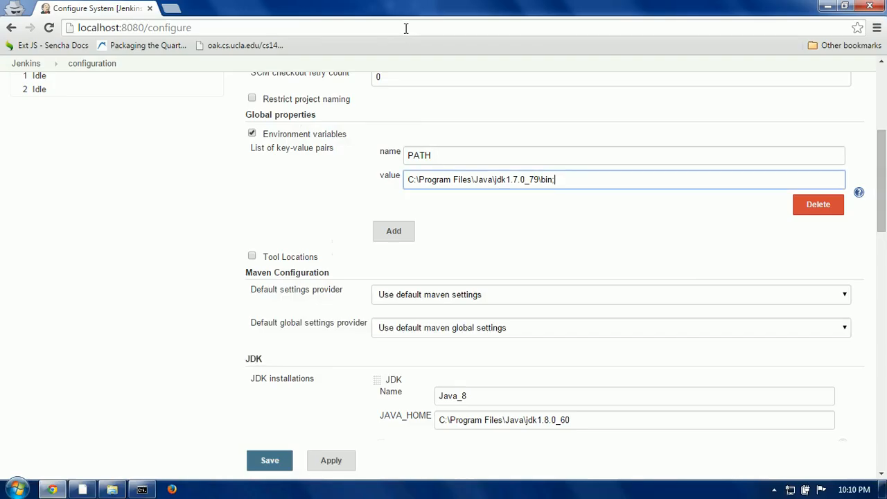
pyautogui.hotkey('ctrl', 'v')
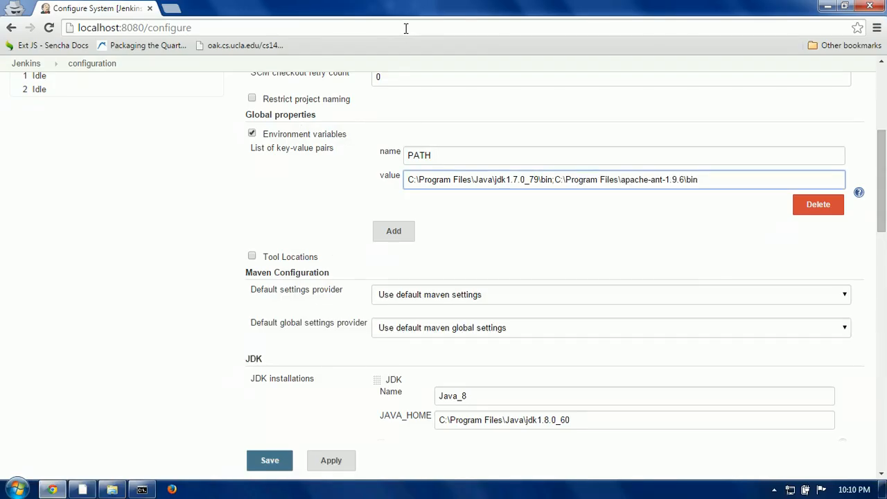
# Step: Copy the apache-maven-3.3.3 bin folder path from Windows Explorer and append ;C:\Program Files\apache-maven-3.3.3\bin to the PATH value in Chrome
pyautogui.hotkey('alt', 'Tab')
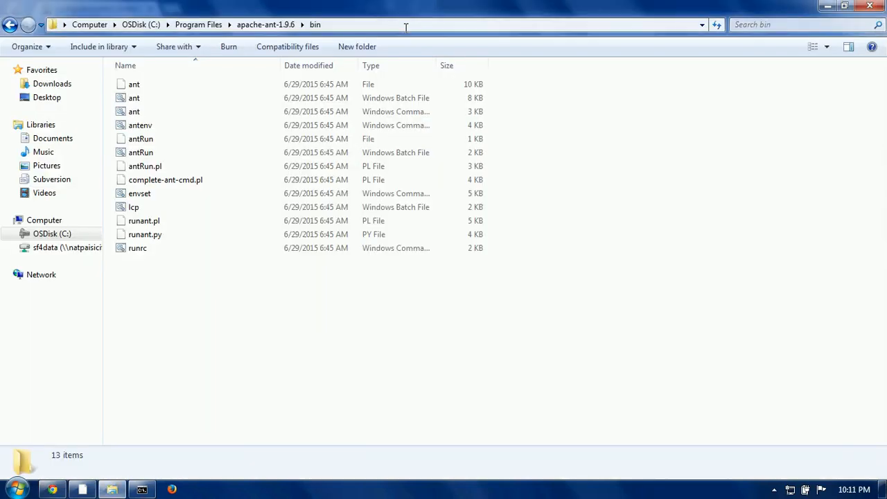
pyautogui.click(221, 25)
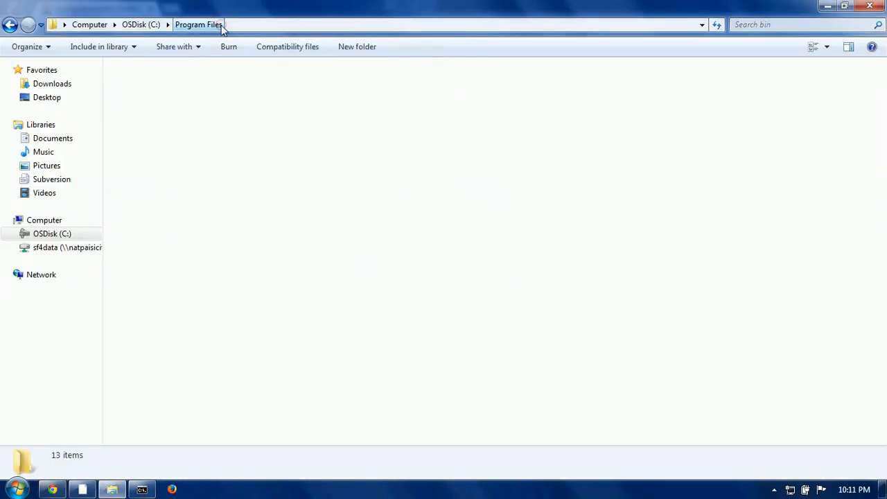
pyautogui.click(665, 83)
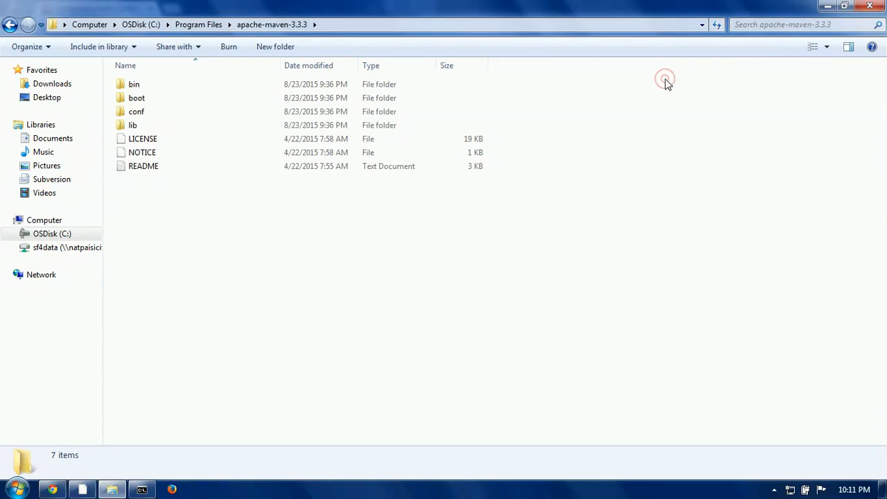
pyautogui.click(414, 84)
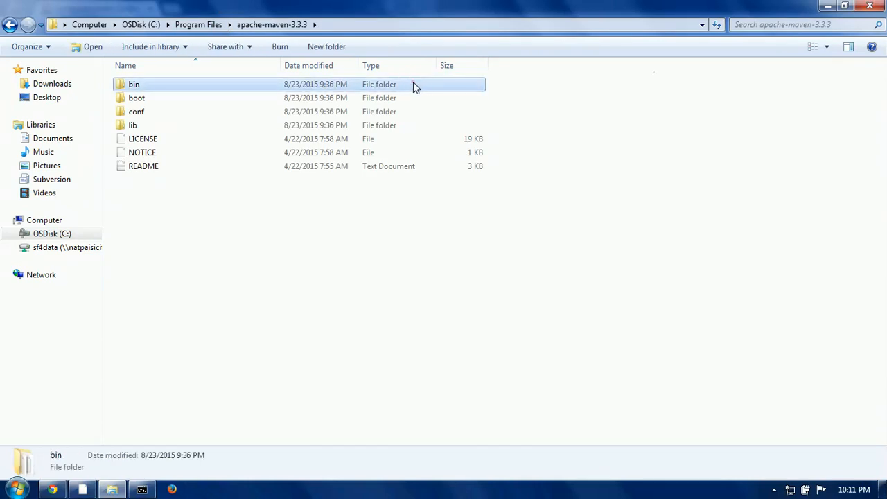
pyautogui.doubleClick(414, 83)
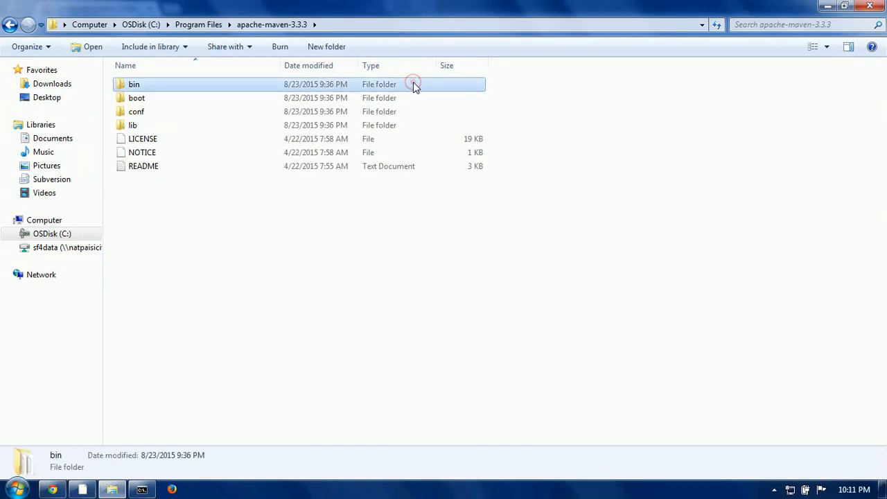
pyautogui.click(450, 33)
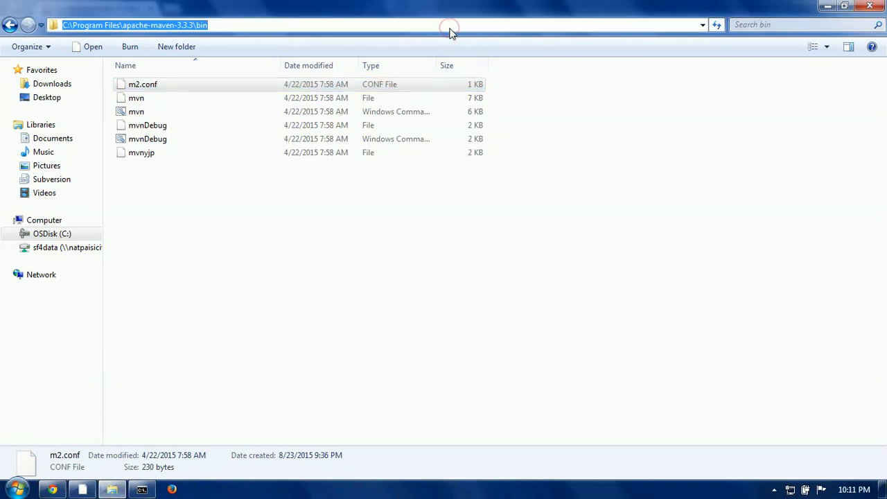
pyautogui.hotkey('alt', 'Tab')
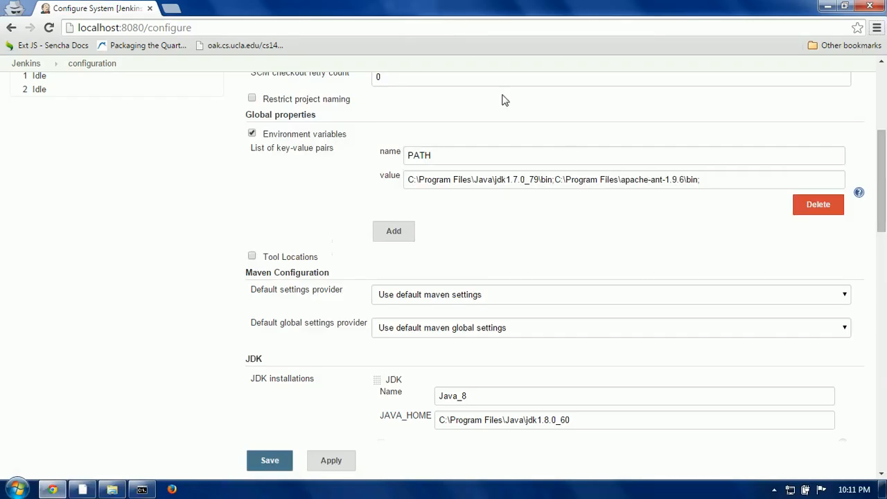
pyautogui.click(731, 185)
pyautogui.hotkey('ctrl', 'v')
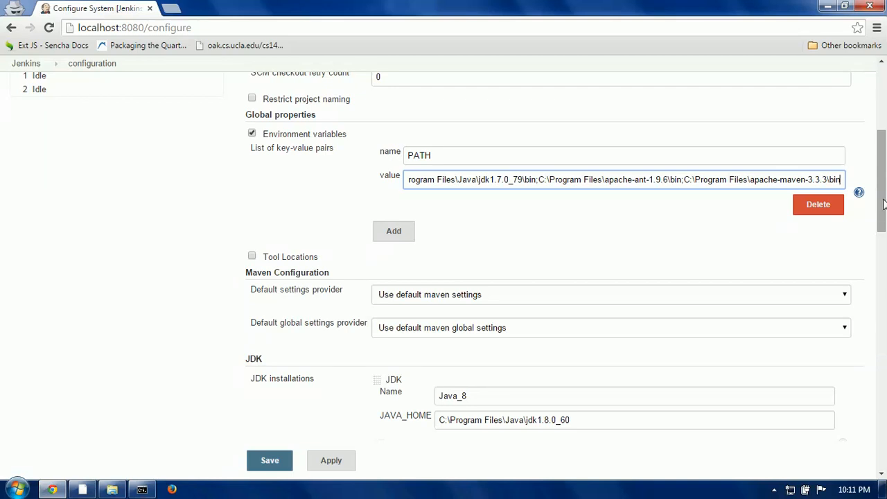
# Step: Add an Ant installation with automatic installation off and name it ANT_1.9.6, checking the version in Windows Explorer's Program Files folder
pyautogui.moveTo(884, 203); pyautogui.dragTo(885, 298)
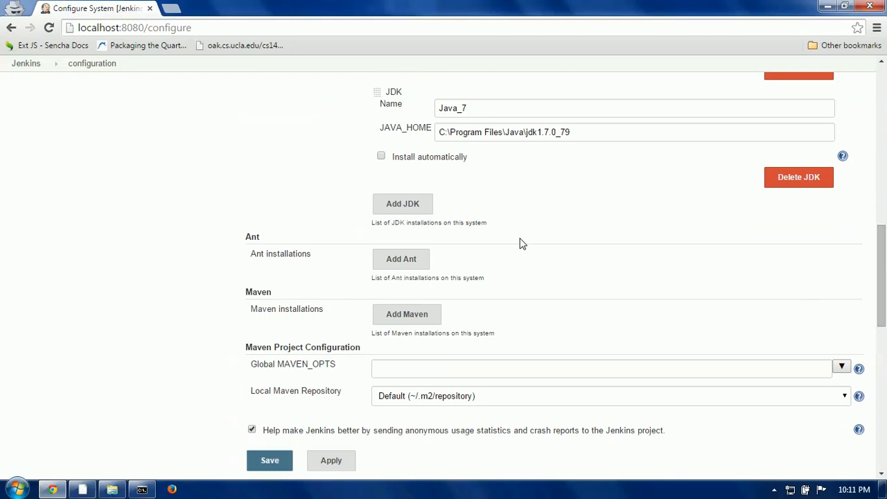
pyautogui.click(405, 260)
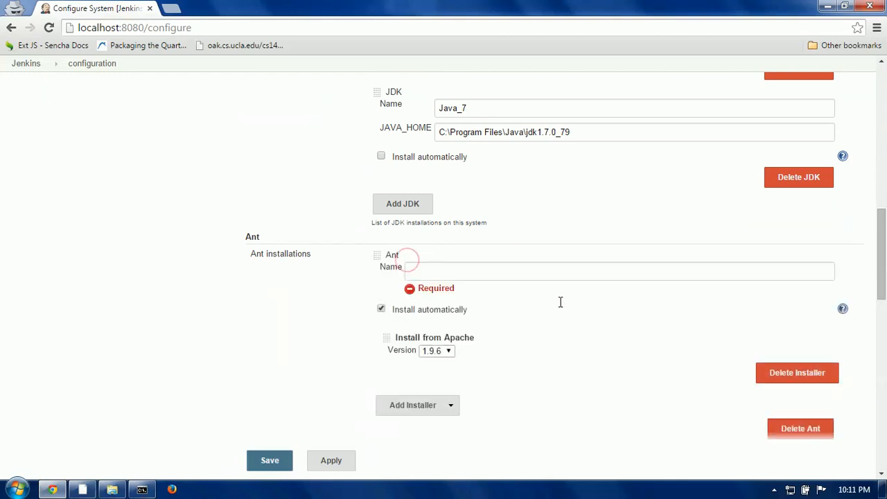
pyautogui.click(441, 311)
pyautogui.click(497, 271)
pyautogui.write('ANT_')
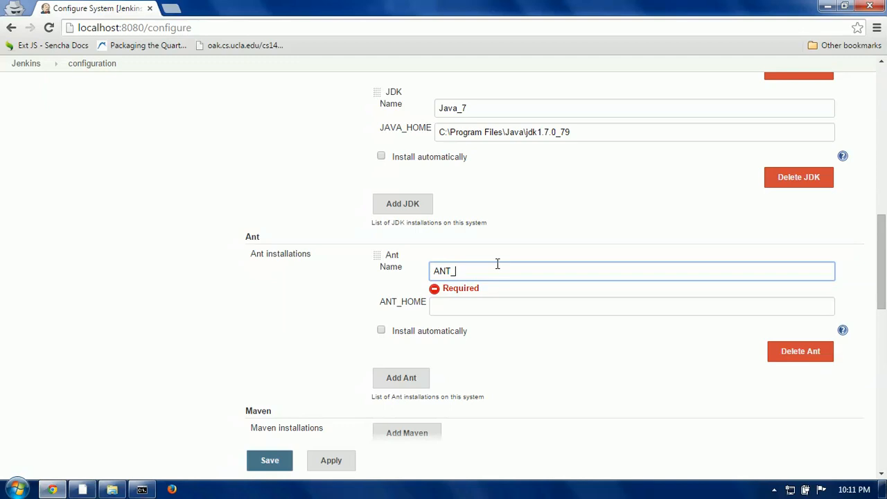
pyautogui.hotkey('alt', 'Tab')
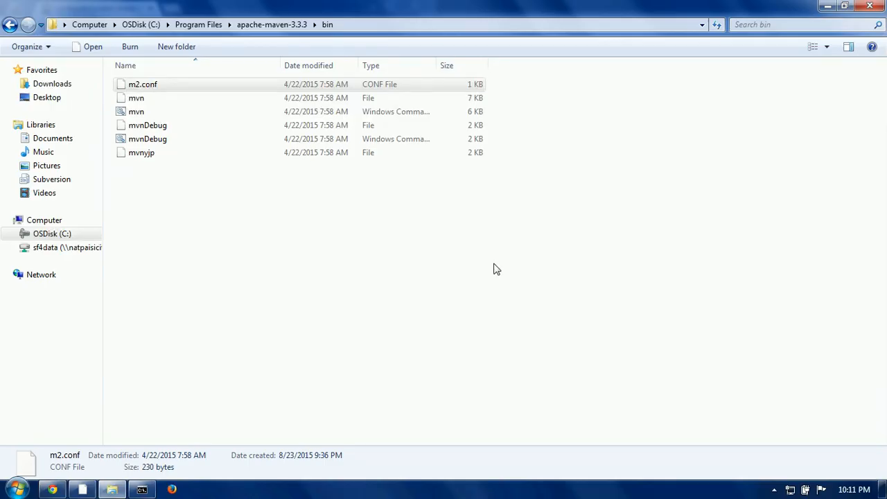
pyautogui.press('BackSpace')
pyautogui.press('BackSpace')
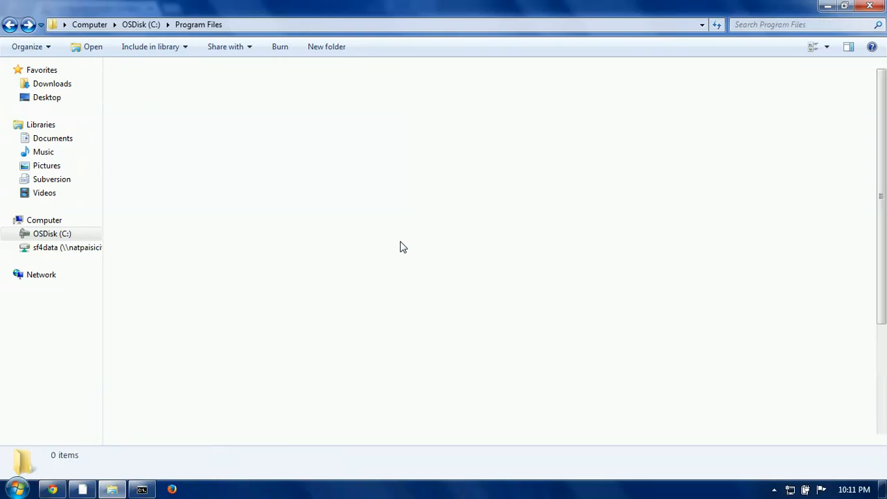
pyautogui.hotkey('alt', 'Tab')
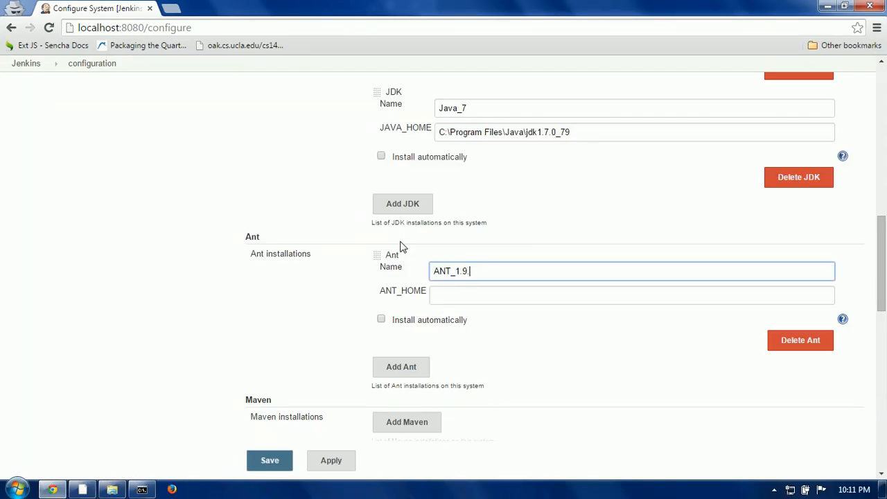
# Step: Copy the apache-ant-1.9.6 folder path from Windows Explorer and set ANT_HOME to C:\Program Files\apache-ant-1.9.6 in Chrome
pyautogui.click(495, 299)
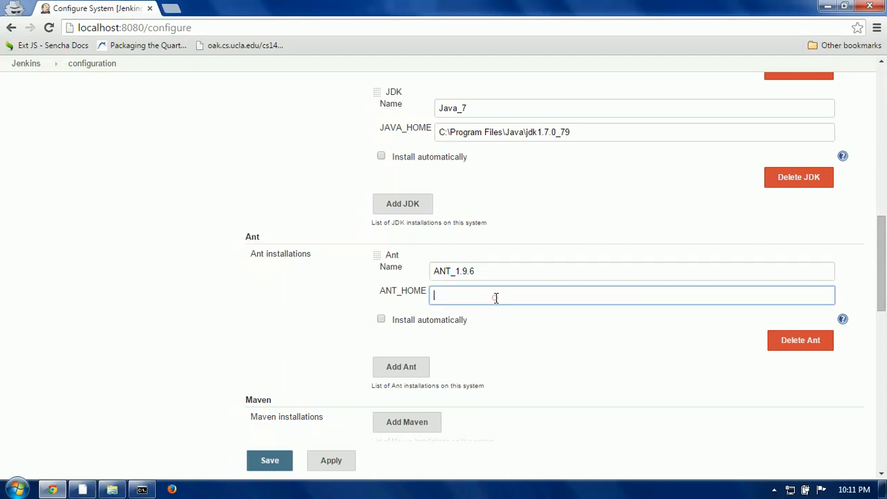
pyautogui.hotkey('alt', 'Tab')
pyautogui.click(576, 81)
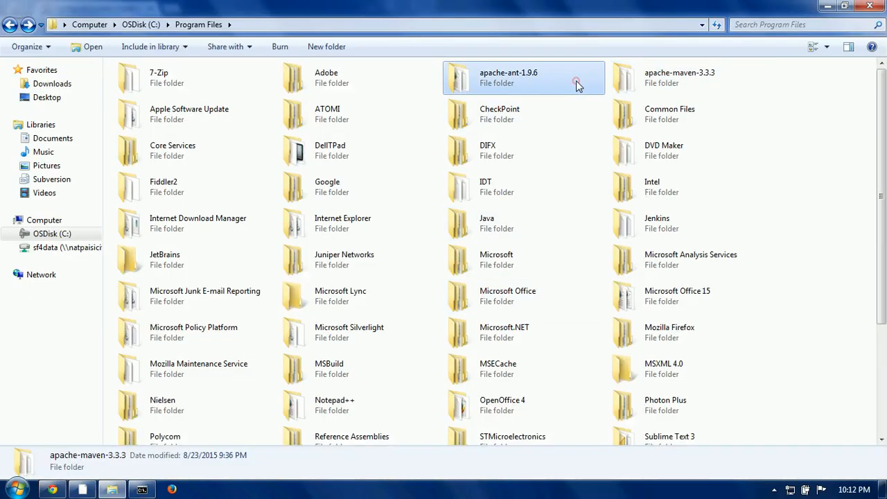
pyautogui.doubleClick(576, 81)
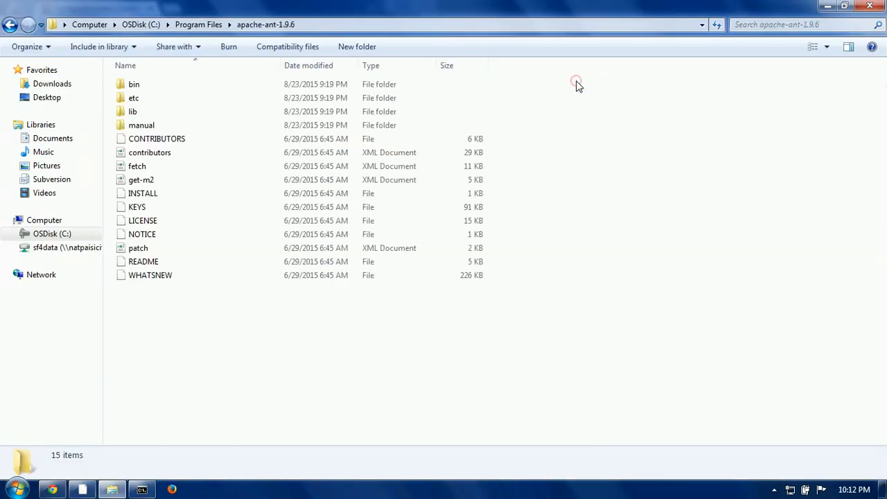
pyautogui.click(457, 25)
pyautogui.hotkey('ctrl', 'c')
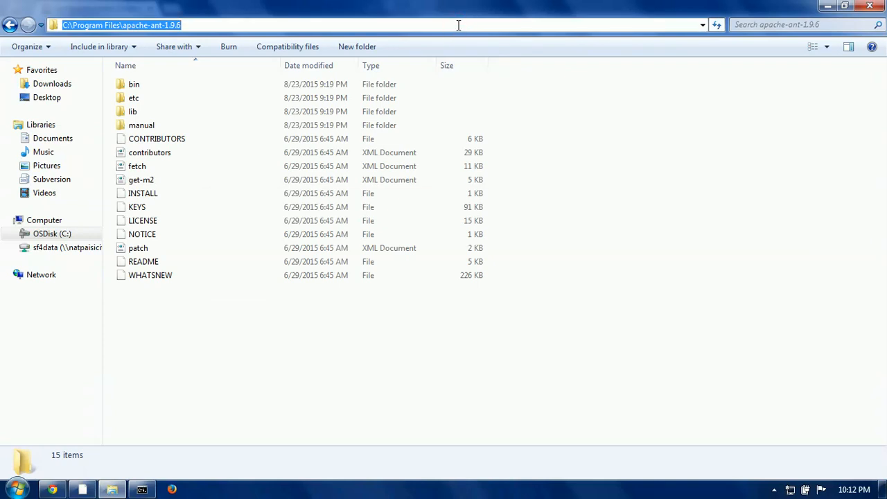
pyautogui.hotkey('alt', 'Tab')
pyautogui.hotkey('ctrl', 'v')
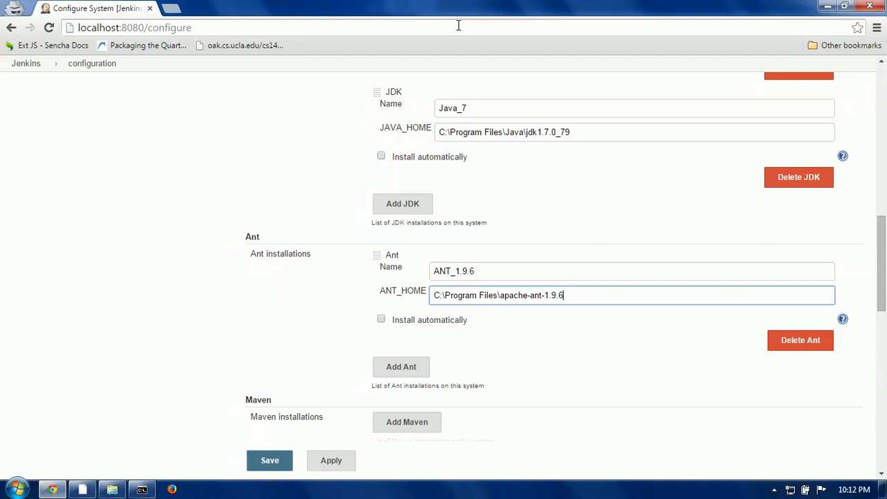
# Step: Add a Maven installation with automatic installation turned off
pyautogui.moveTo(884, 221); pyautogui.dragTo(884, 298)
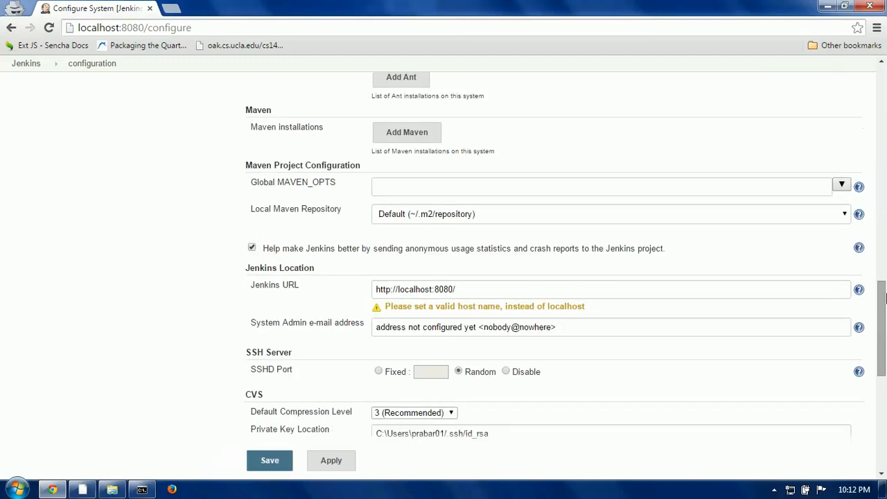
pyautogui.click(407, 132)
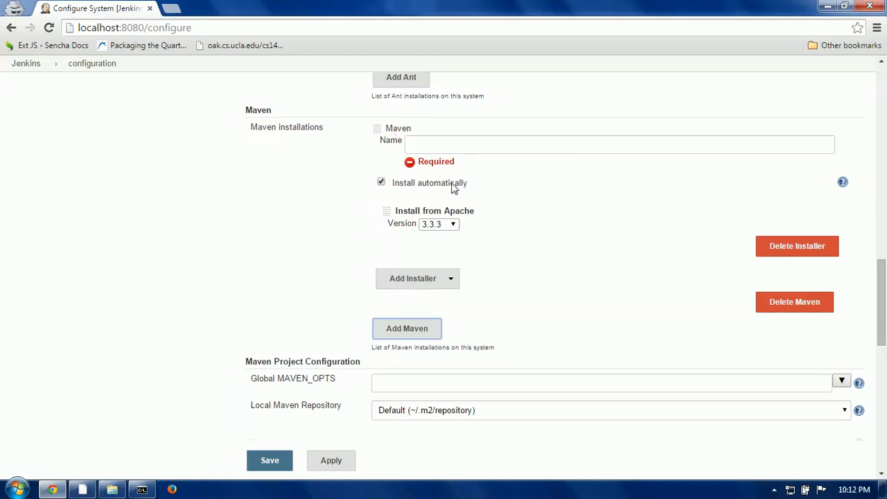
pyautogui.click(452, 180)
pyautogui.click(481, 137)
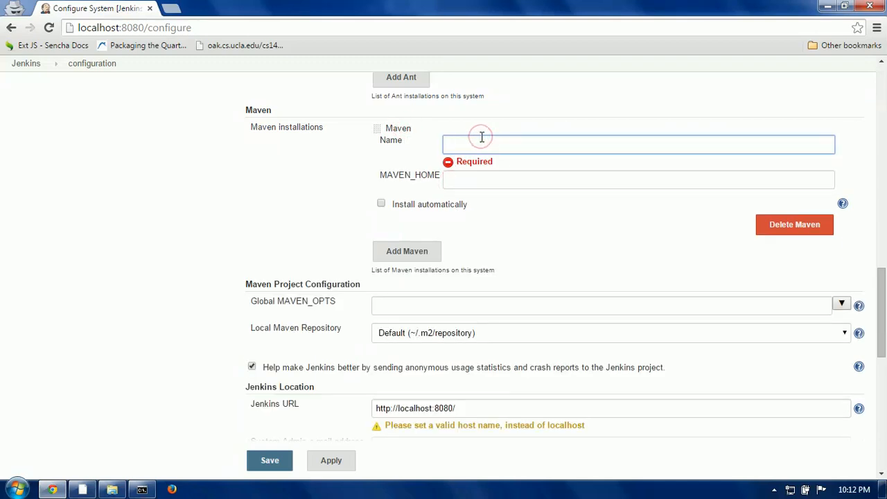
# Step: Set MAVEN_HOME in Chrome to C:\Program Files\apache-maven-3.3.3, copied from Windows Explorer, and name the Maven installation MAVEN_3.3.3
pyautogui.hotkey('alt', 'Tab')
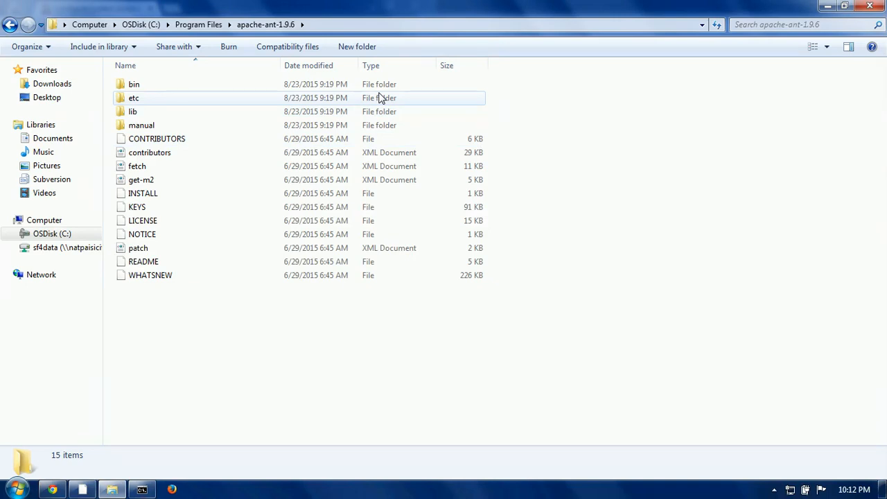
pyautogui.click(202, 27)
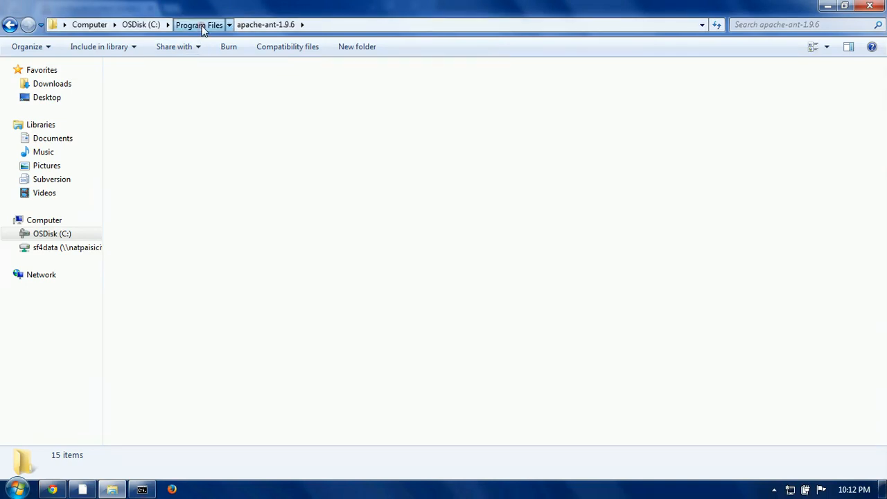
pyautogui.doubleClick(676, 92)
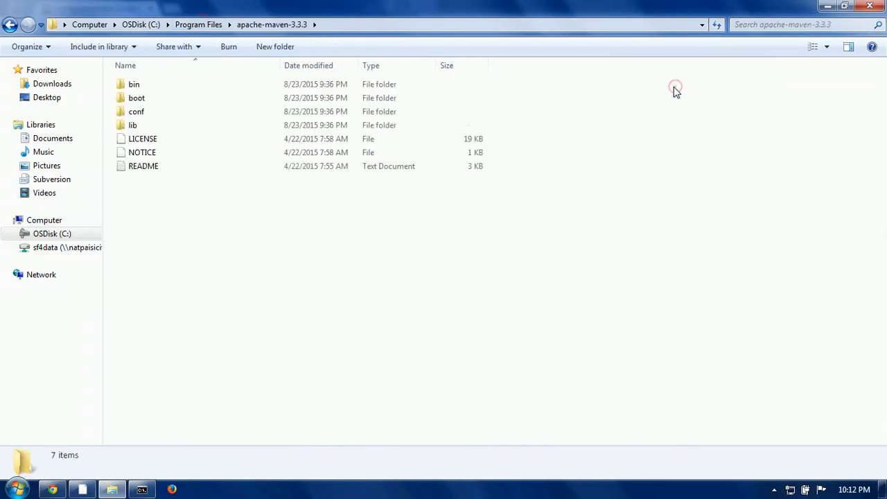
pyautogui.click(398, 30)
pyautogui.hotkey('ctrl', 'c')
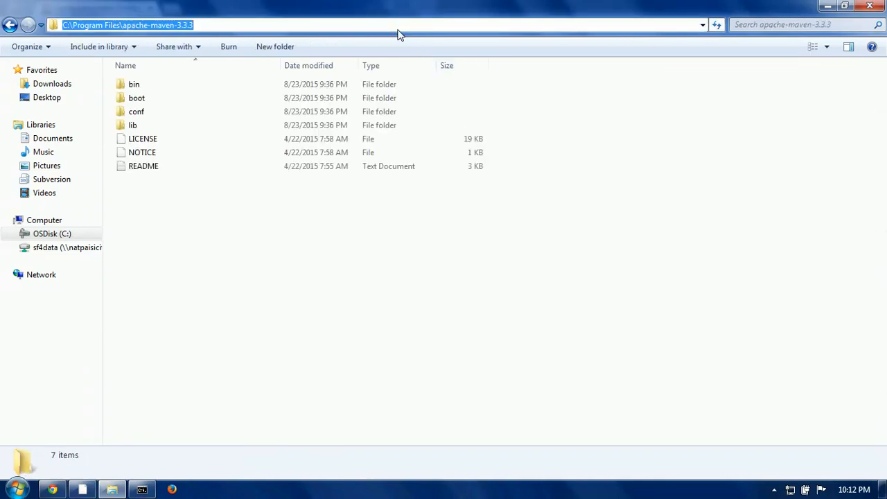
pyautogui.hotkey('alt', 'Tab')
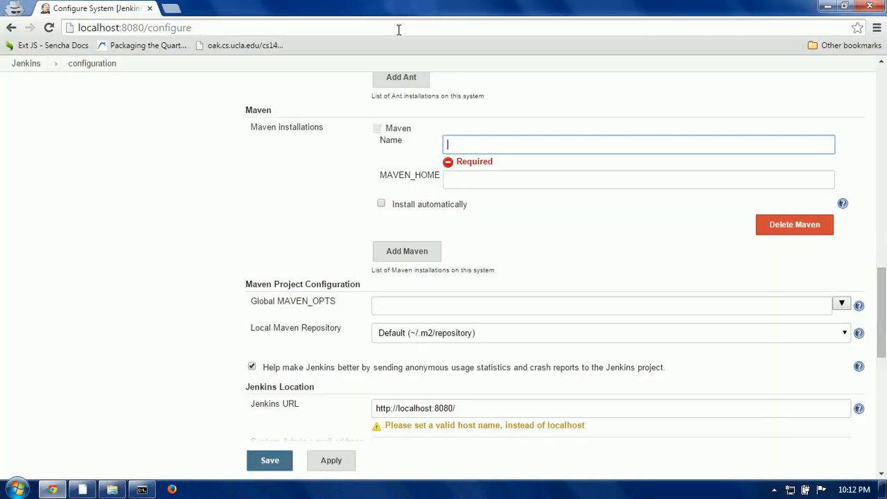
pyautogui.click(471, 177)
pyautogui.hotkey('ctrl', 'v')
pyautogui.click(449, 149)
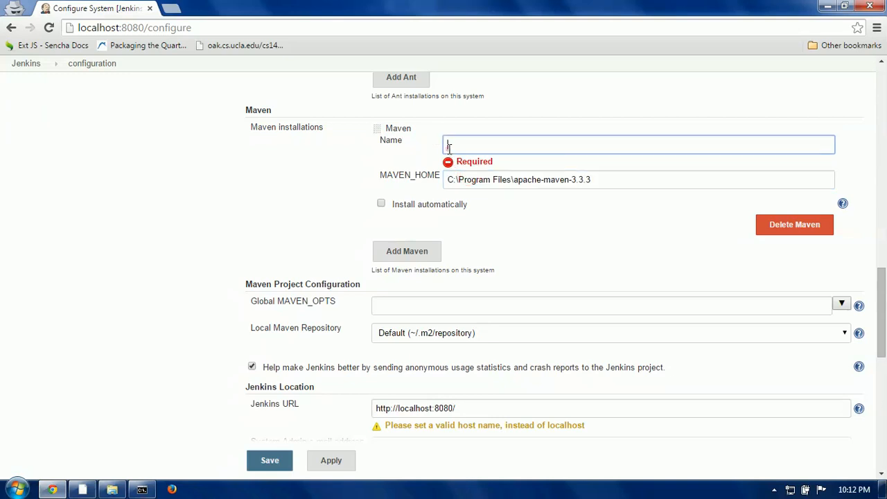
pyautogui.write('MAVEN_3.3.3')
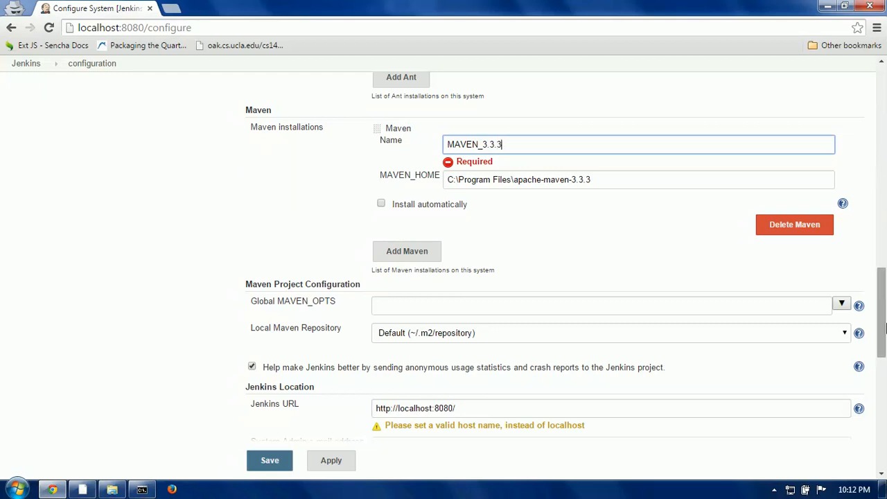
# Step: Read the help text for the Shell executable setting and close it again
pyautogui.moveTo(882, 326); pyautogui.dragTo(885, 421)
pyautogui.scroll(-1, 885, 409)
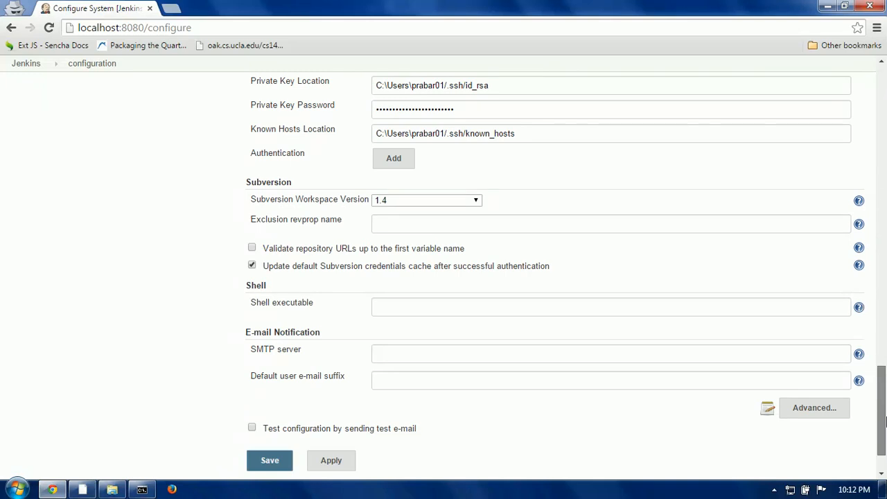
pyautogui.click(615, 313)
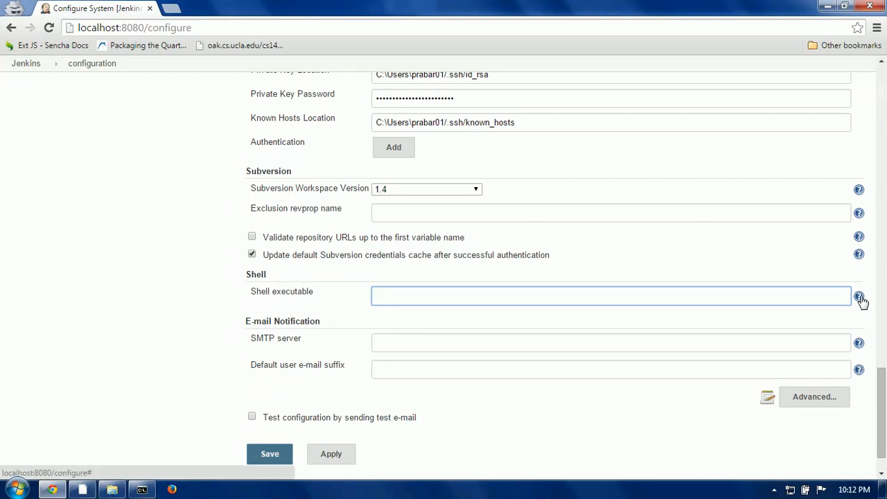
pyautogui.click(860, 297)
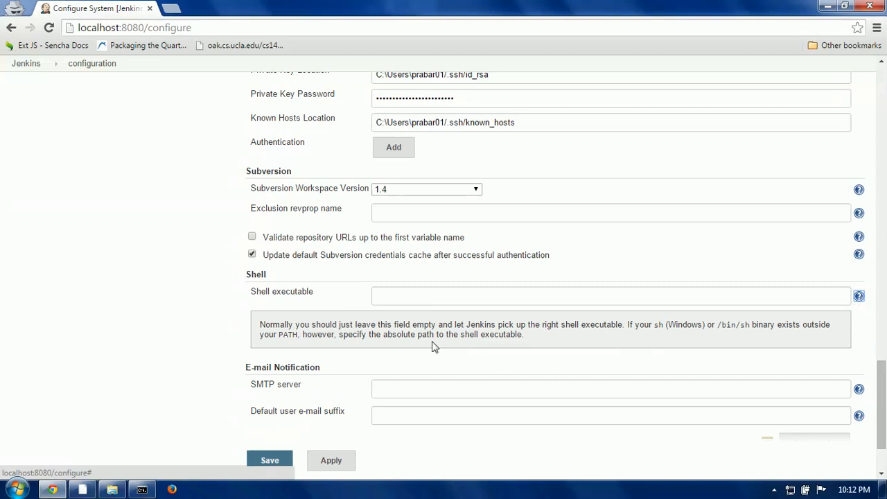
pyautogui.click(860, 298)
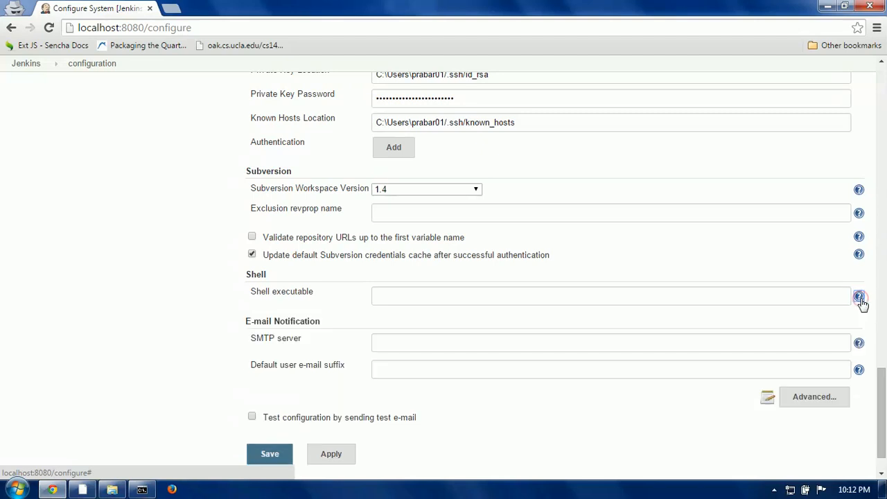
# Step: Review the E-mail Notification settings and the global PATH environment variable, returning to the end of the configuration page
pyautogui.click(463, 342)
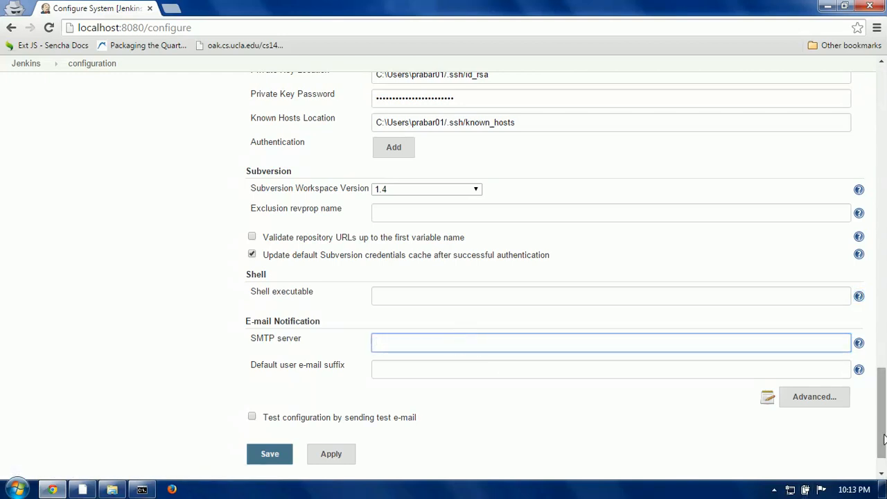
pyautogui.scroll(-1, 883, 438)
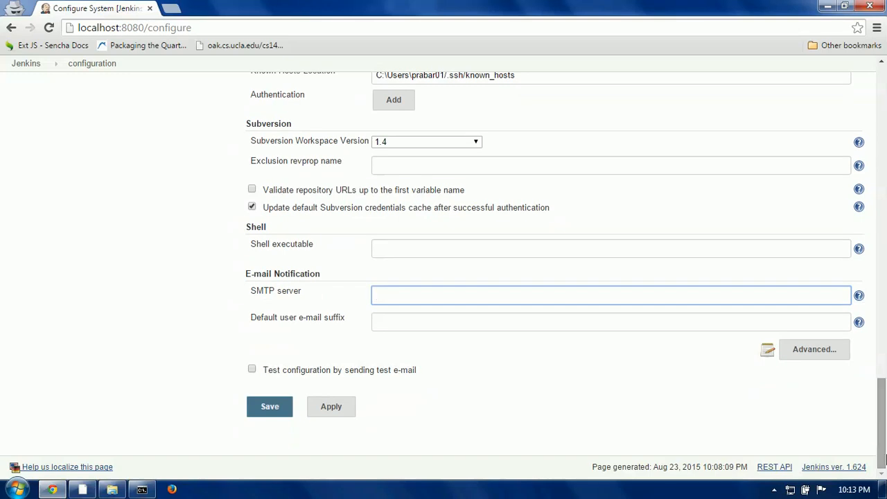
pyautogui.moveTo(883, 450); pyautogui.dragTo(883, 173)
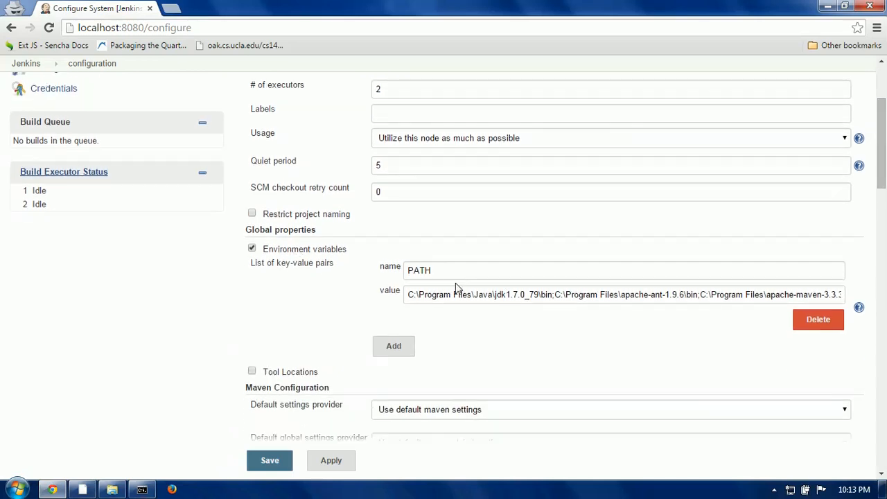
pyautogui.moveTo(885, 118); pyautogui.dragTo(884, 409)
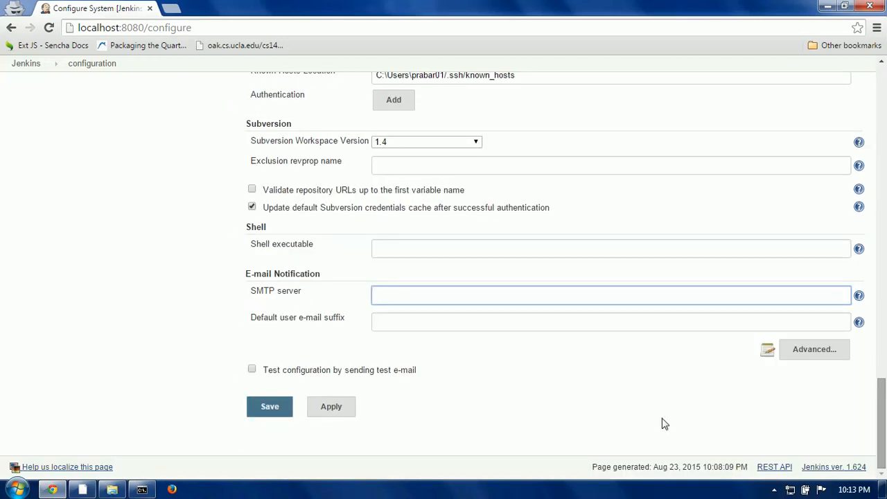